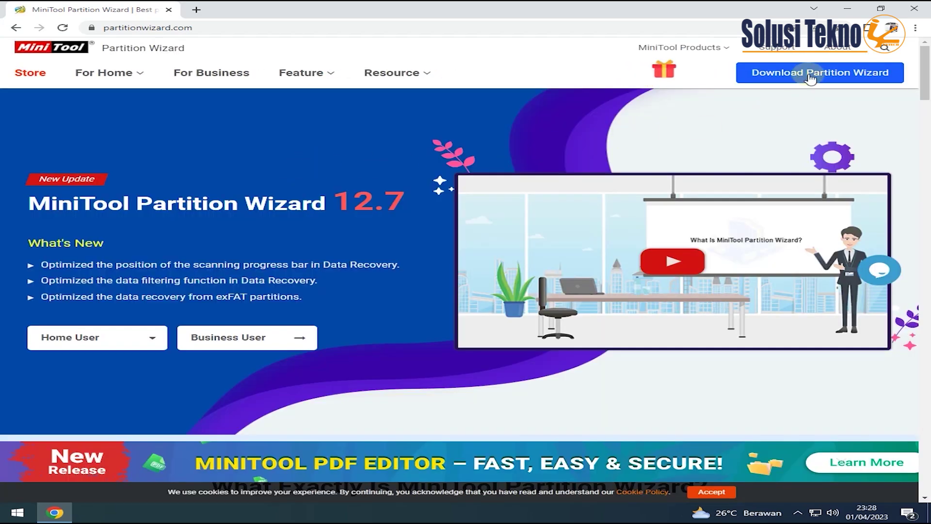
Open the MiniTool Partition Wizard edition comparison page and examine how the Free edition's features and supported Windows versions compare with the paid editions.
{"action": "mouse_move", "coordinate": [809, 77]}
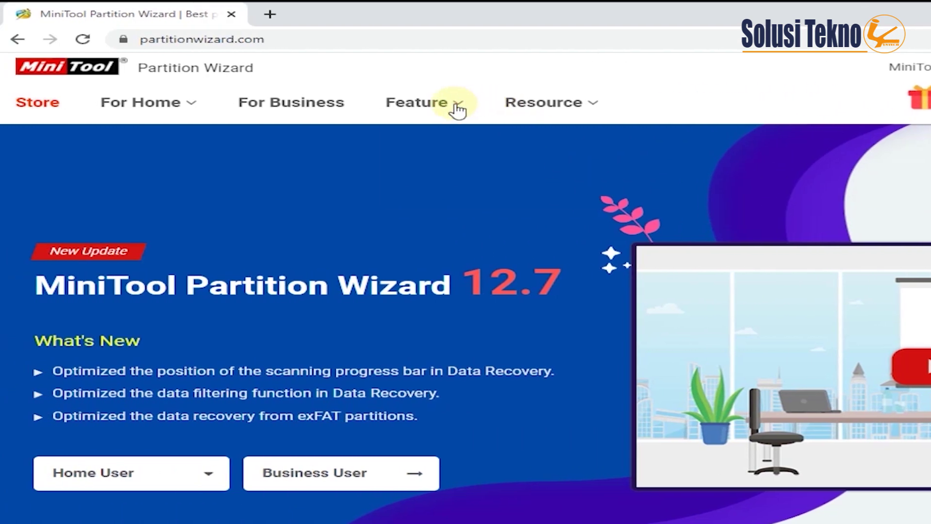
{"action": "mouse_move", "coordinate": [332, 109]}
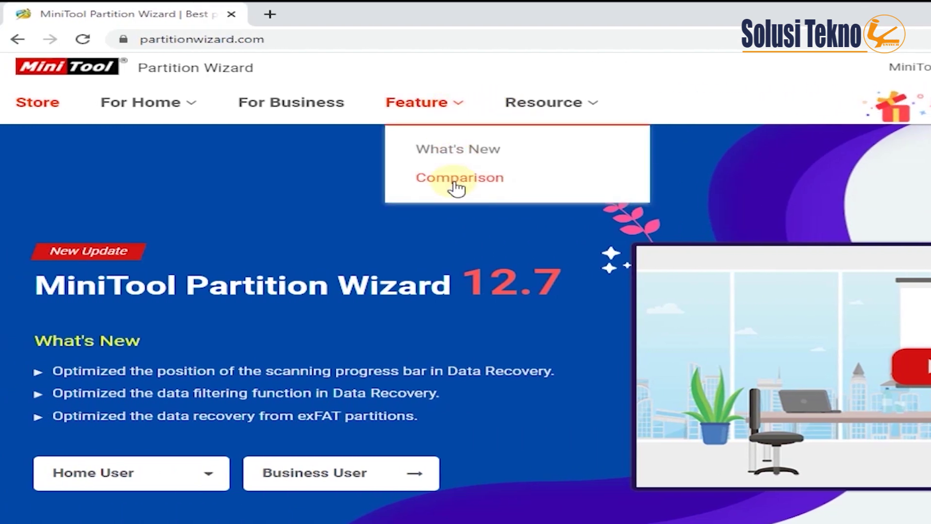
{"action": "left_click", "coordinate": [453, 183]}
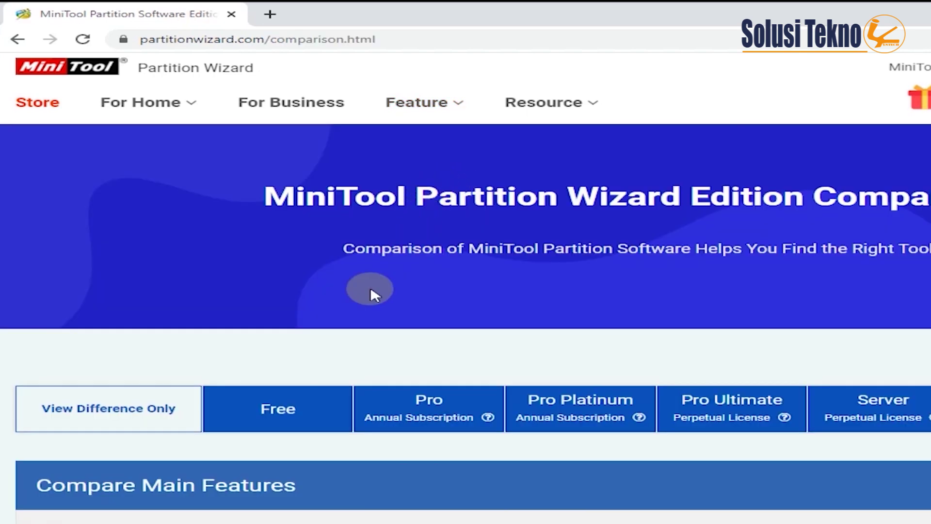
{"action": "scroll", "coordinate": [329, 366], "scroll_direction": "down", "scroll_amount": 6}
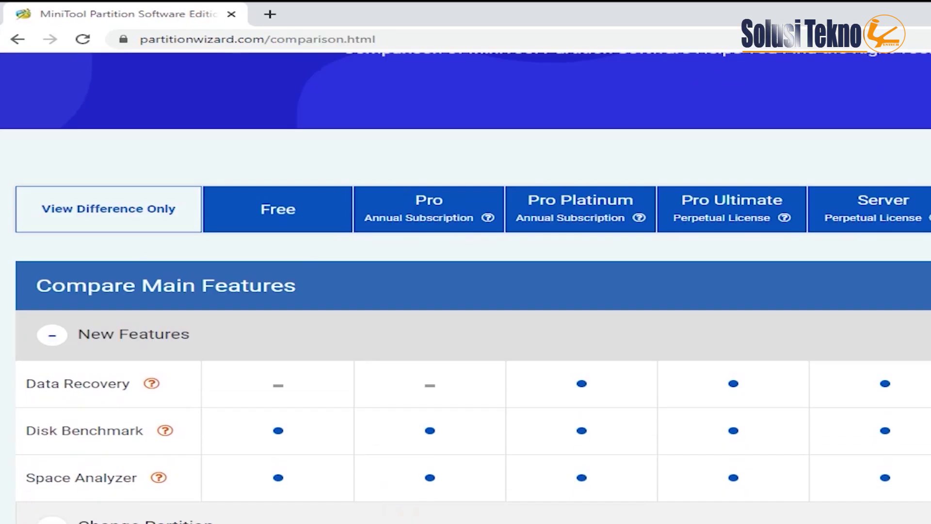
{"action": "scroll", "coordinate": [409, 328], "scroll_direction": "down", "scroll_amount": 12}
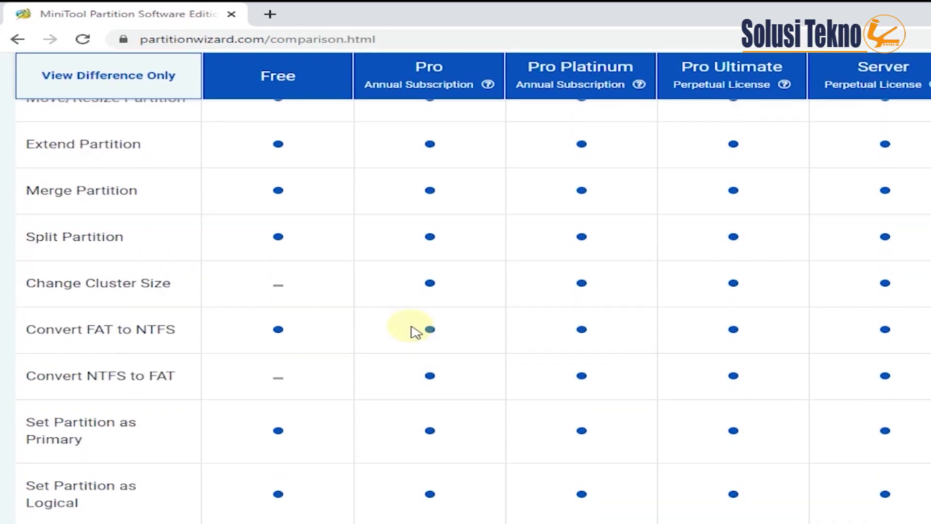
{"action": "left_click", "coordinate": [63, 380]}
{"action": "scroll", "coordinate": [102, 383], "scroll_direction": "down", "scroll_amount": 5}
{"action": "scroll", "coordinate": [391, 297], "scroll_direction": "down", "scroll_amount": 12}
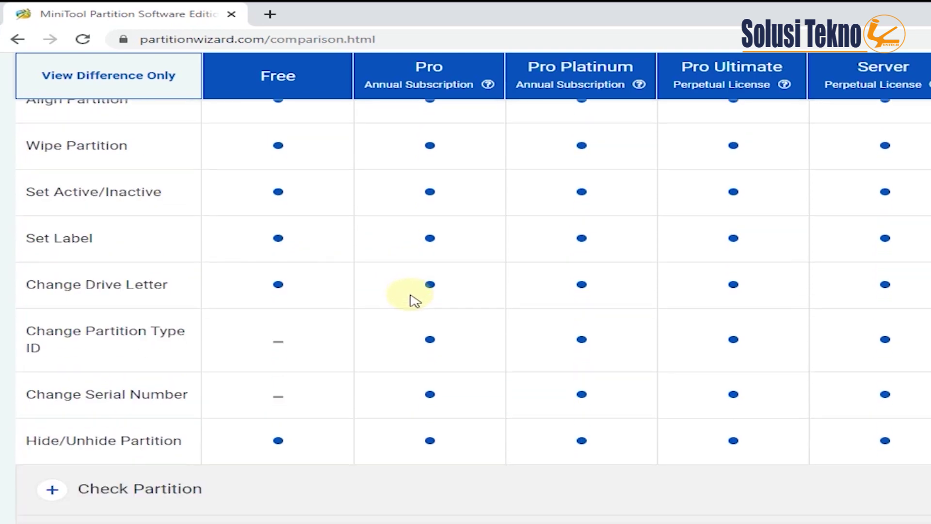
{"action": "scroll", "coordinate": [212, 491], "scroll_direction": "down", "scroll_amount": 7}
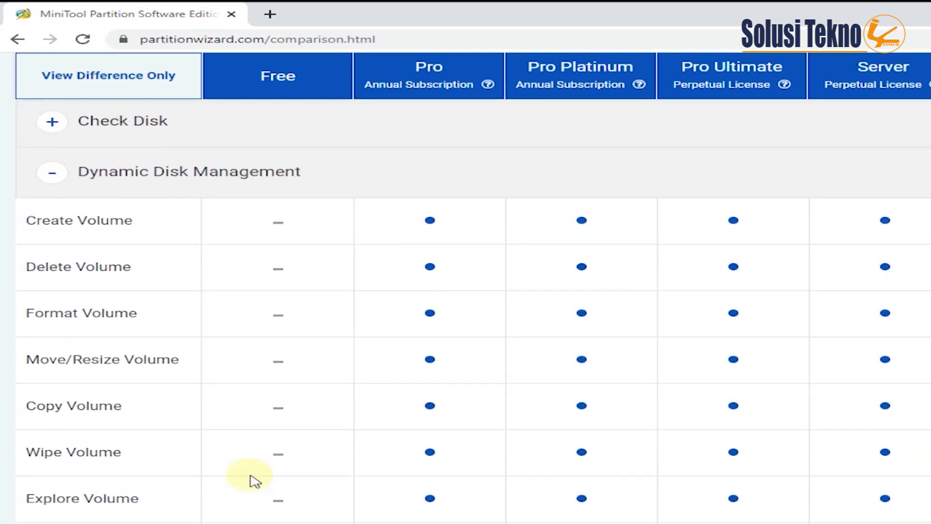
{"action": "scroll", "coordinate": [434, 276], "scroll_direction": "down", "scroll_amount": 9}
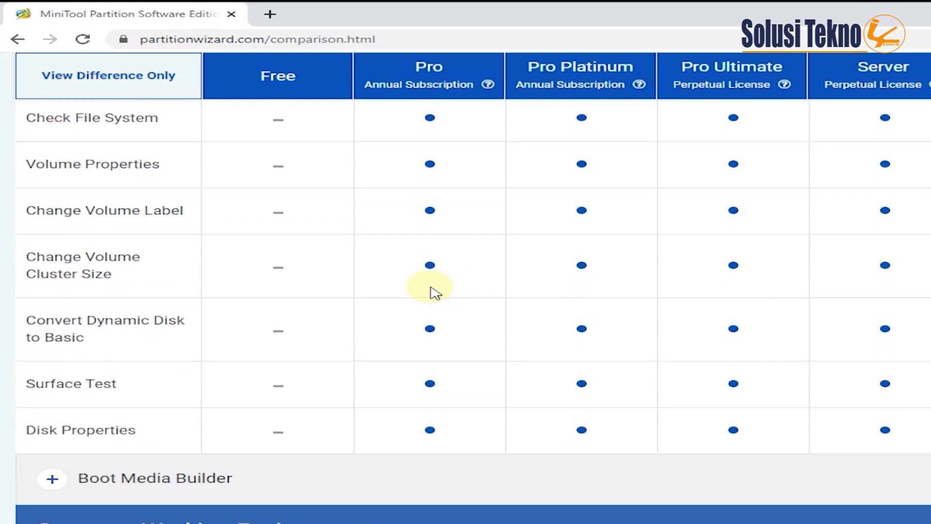
{"action": "scroll", "coordinate": [446, 375], "scroll_direction": "down", "scroll_amount": 3}
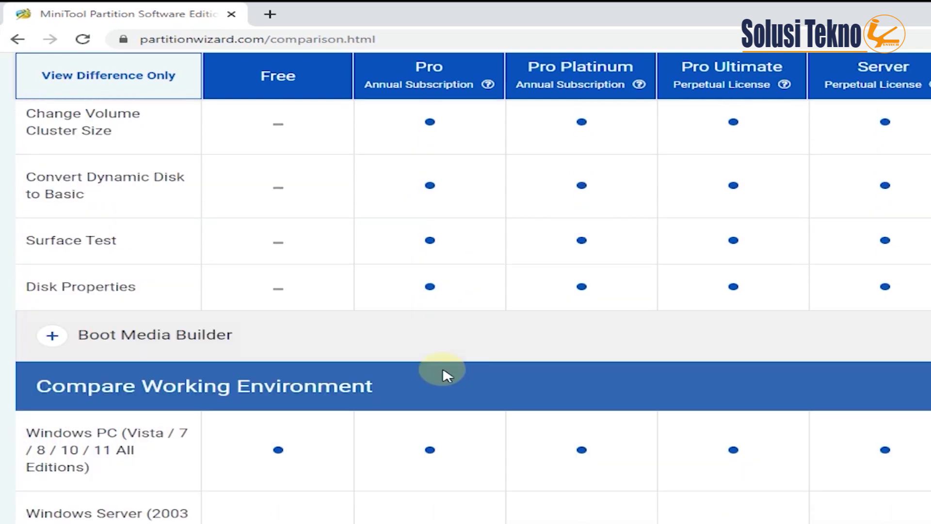
{"action": "scroll", "coordinate": [446, 375], "scroll_direction": "down", "scroll_amount": 4}
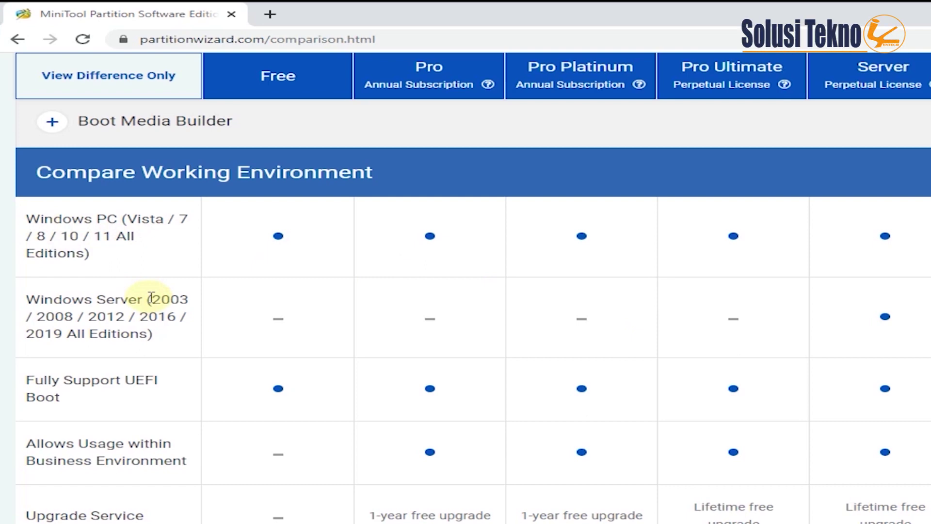
{"action": "scroll", "coordinate": [233, 281], "scroll_direction": "up", "scroll_amount": 15}
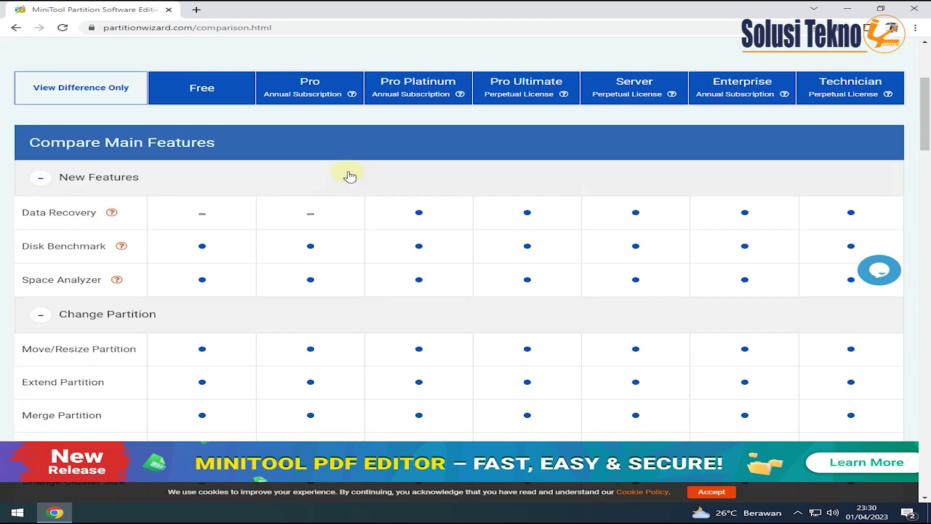
Download the MiniTool Partition Wizard Free installer, pw1207-free-online.exe, and show it in its download folder.
{"action": "scroll", "coordinate": [349, 176], "scroll_direction": "up", "scroll_amount": 4}
{"action": "mouse_move", "coordinate": [752, 72]}
{"action": "left_click", "coordinate": [659, 115]}
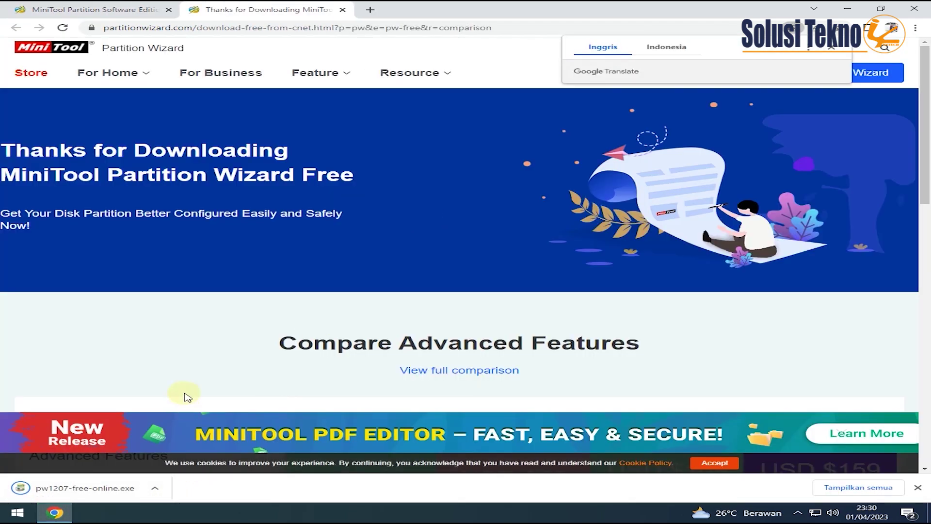
{"action": "left_click", "coordinate": [155, 487]}
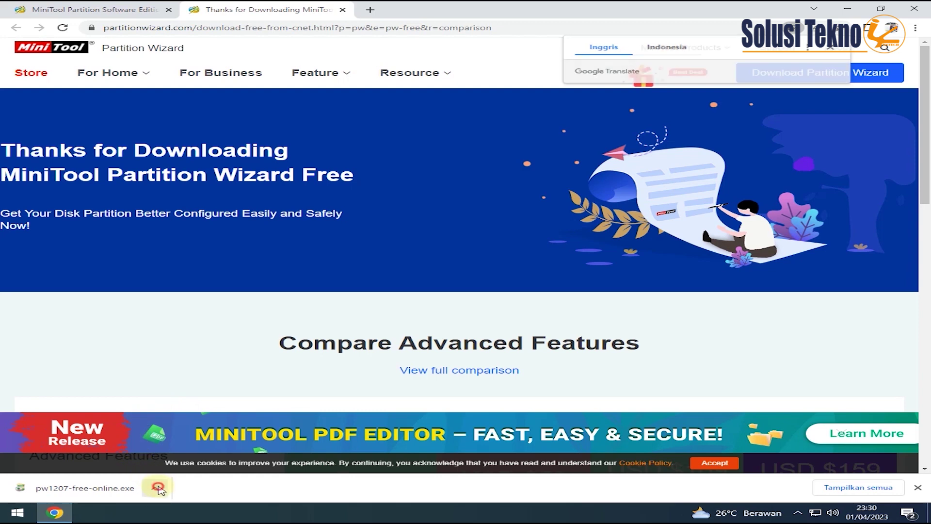
{"action": "left_click", "coordinate": [173, 454]}
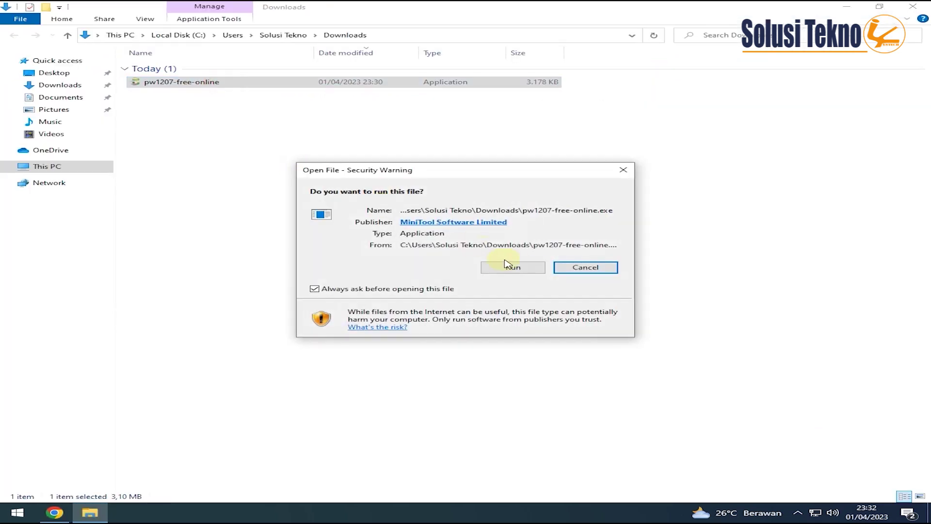
Run the downloaded installer, complete the MiniTool Partition Wizard 12.7 setup and launch the program.
{"action": "left_click", "coordinate": [509, 264]}
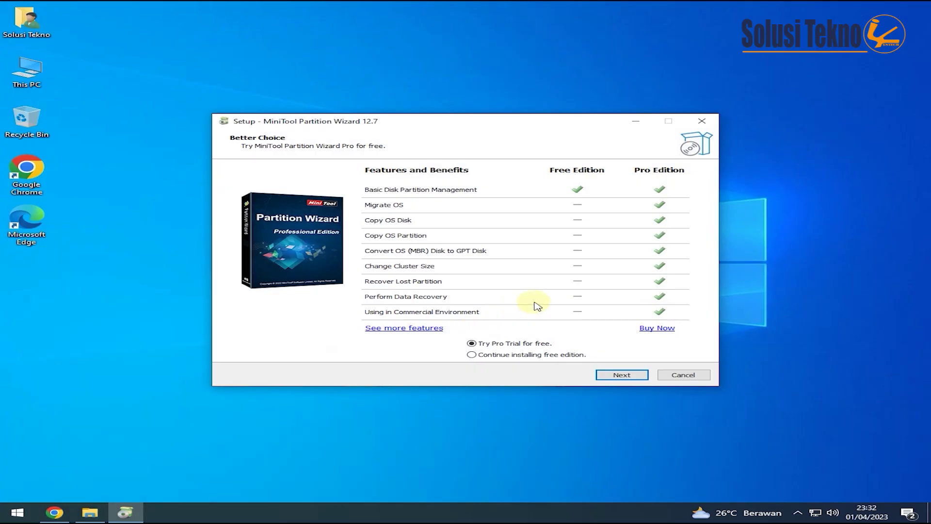
{"action": "left_click", "coordinate": [619, 374]}
{"action": "left_click", "coordinate": [625, 375]}
{"action": "left_click", "coordinate": [616, 374]}
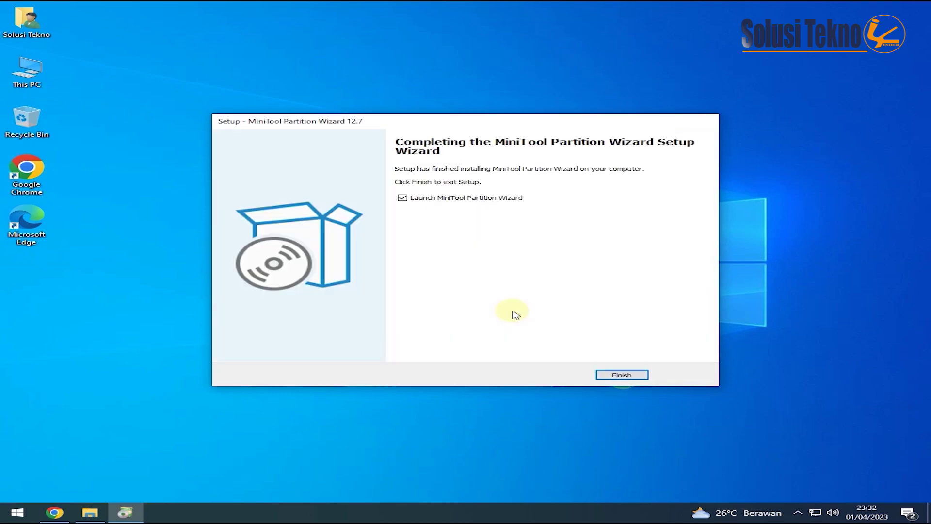
{"action": "left_click", "coordinate": [604, 374]}
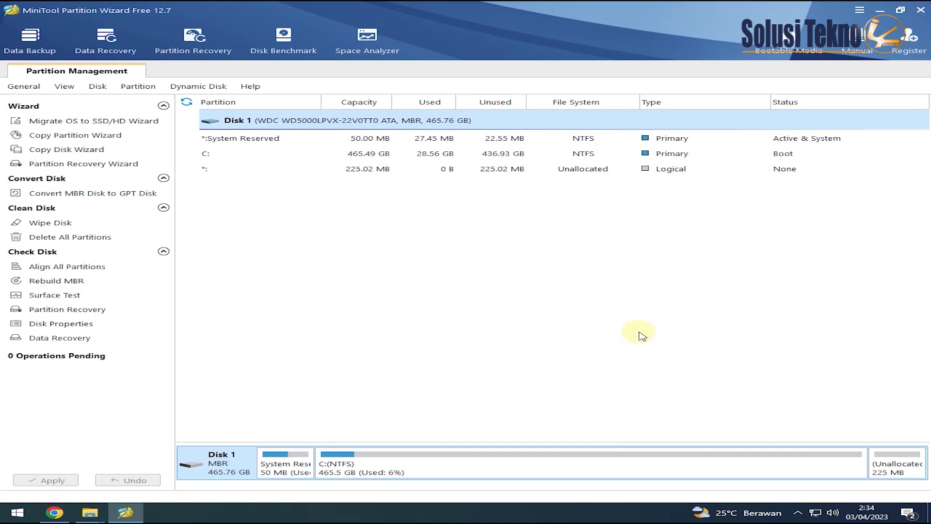
{"action": "left_click", "coordinate": [901, 57]}
{"action": "left_click", "coordinate": [823, 73]}
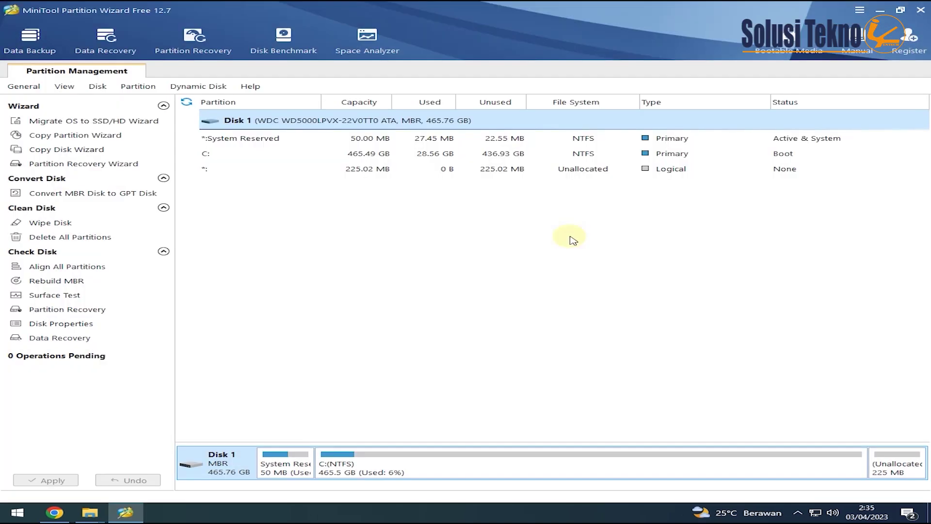
Shrink the C: partition on Disk 1 to 151.70 GB, leaving 314.01 GB of unallocated space after it.
{"action": "left_click", "coordinate": [306, 155]}
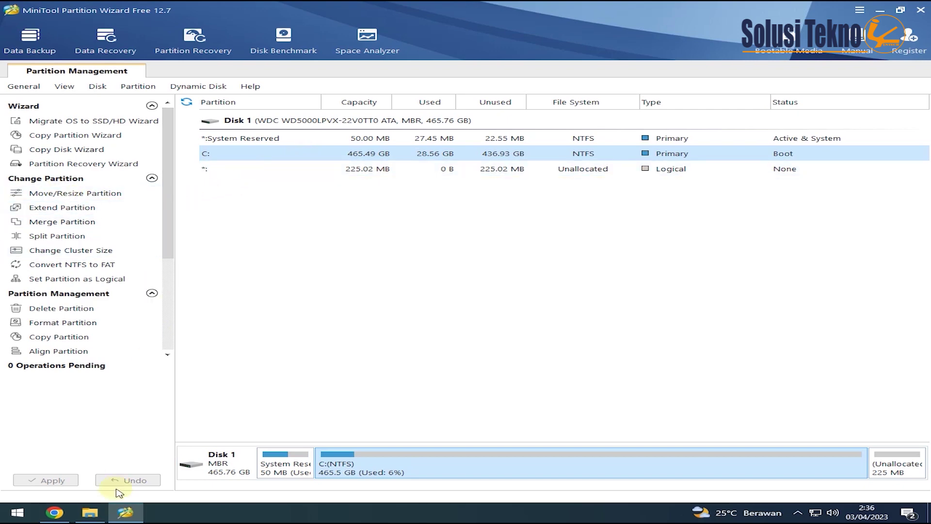
{"action": "left_click", "coordinate": [96, 517]}
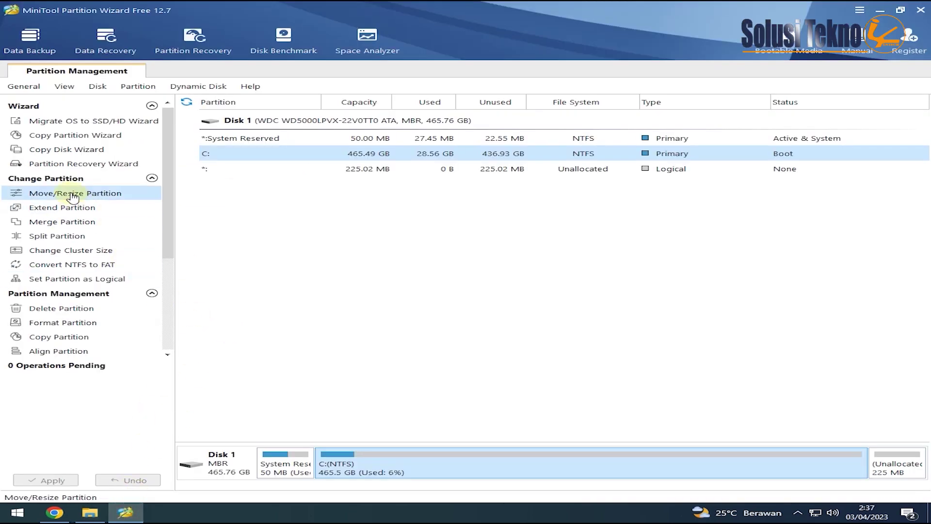
{"action": "left_click", "coordinate": [74, 195]}
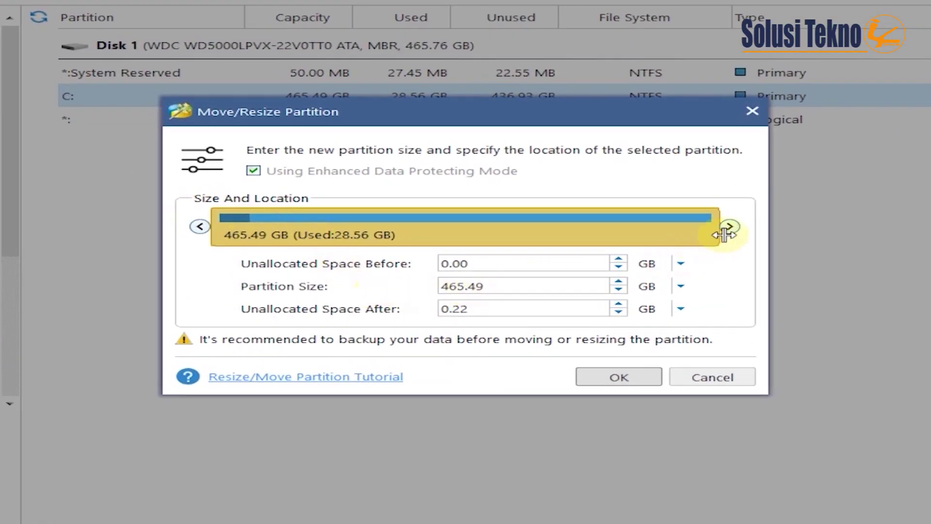
{"action": "left_click_drag", "start_coordinate": [730, 227], "coordinate": [398, 227]}
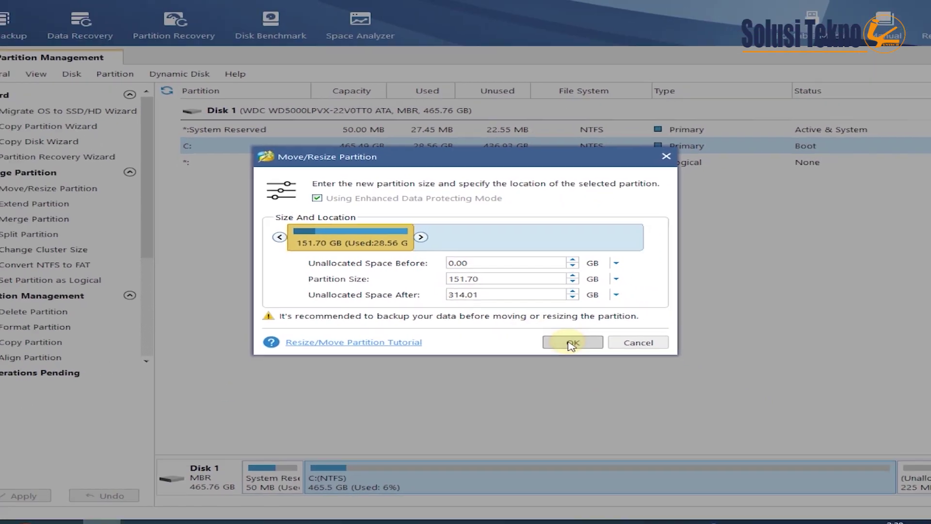
{"action": "left_click", "coordinate": [618, 376]}
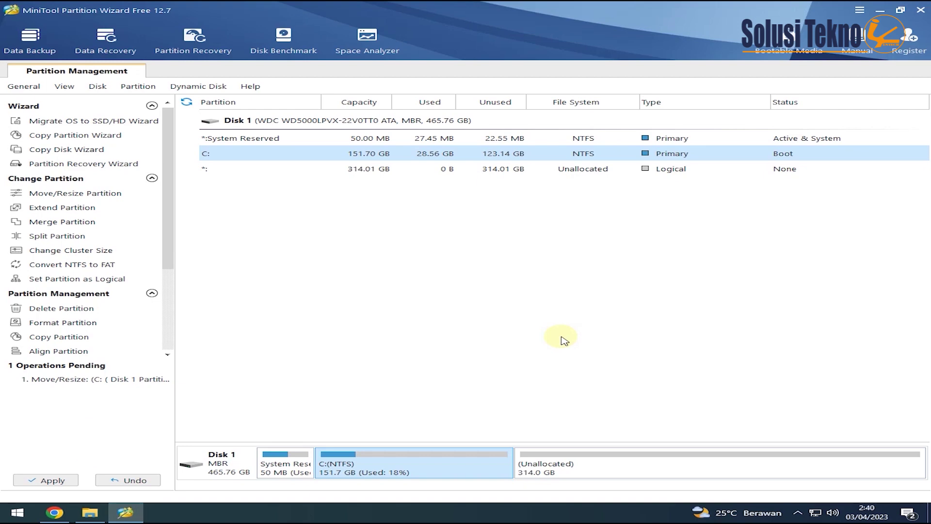
Apply the pending resize of drive C: and restart the PC to let the operation finish.
{"action": "left_click", "coordinate": [37, 481]}
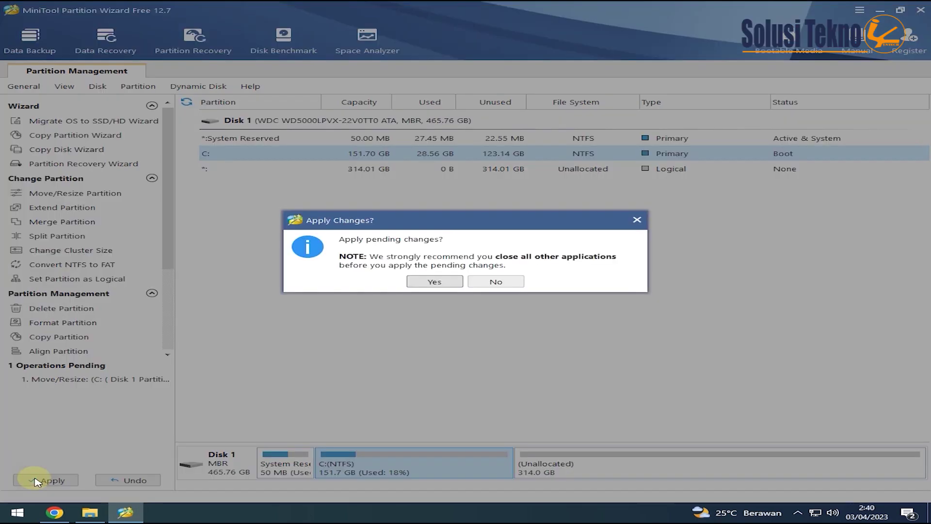
{"action": "left_click", "coordinate": [437, 282]}
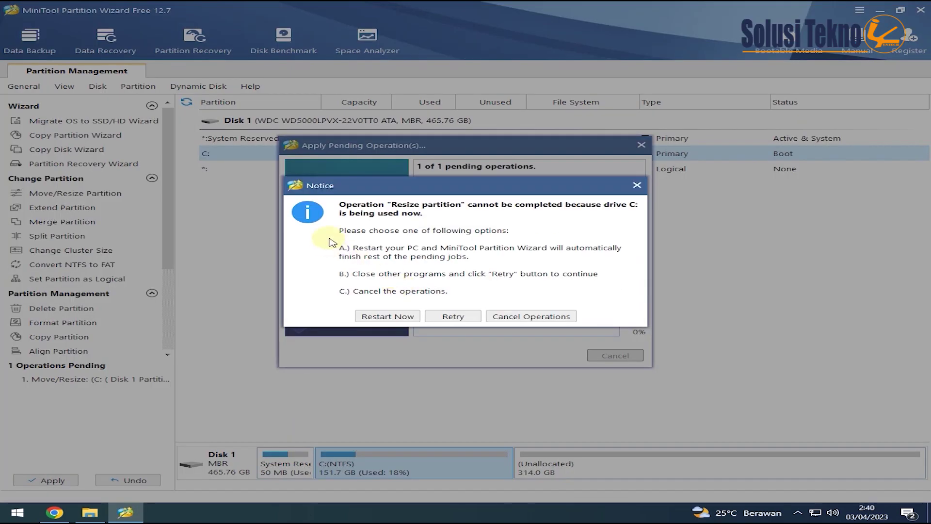
{"action": "left_click", "coordinate": [387, 316]}
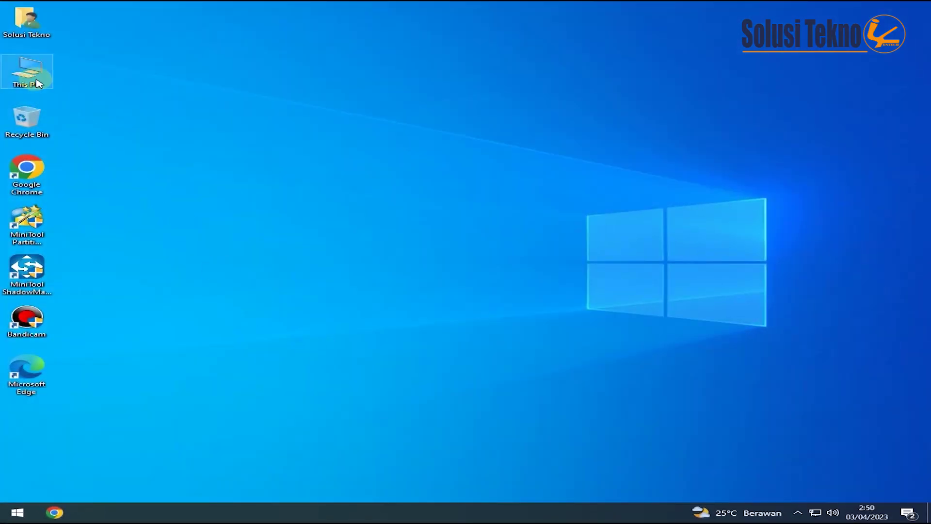
Open This PC in File Explorer and check the capacity of Local Disk (C:).
{"action": "double_click", "coordinate": [35, 80]}
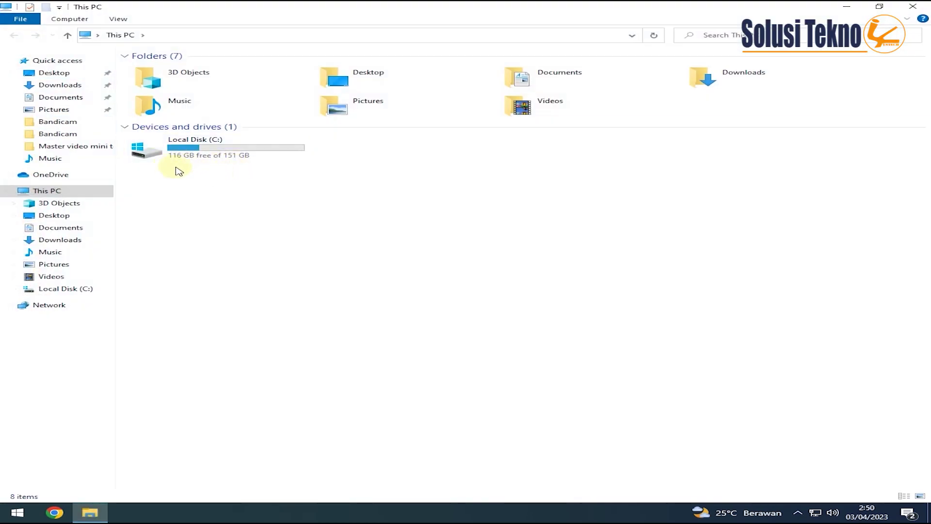
{"action": "left_click", "coordinate": [201, 149]}
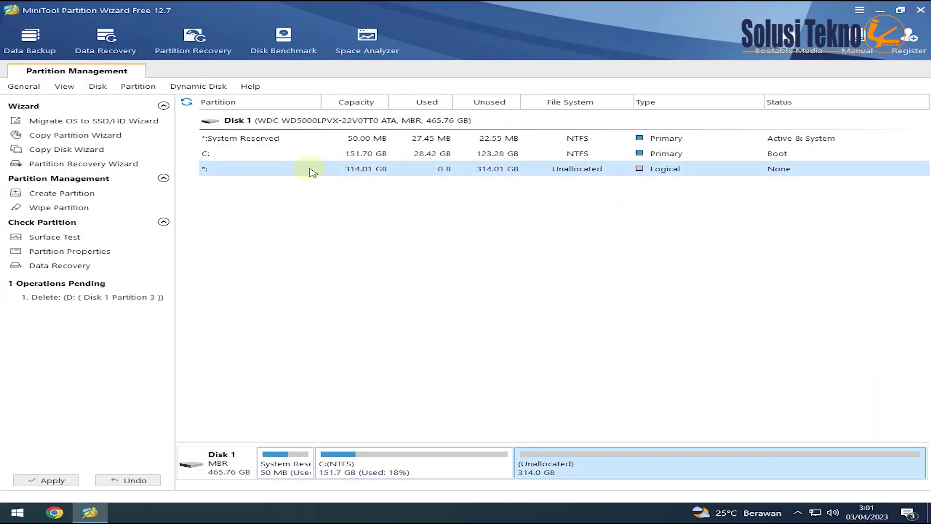
In MiniTool Partition Wizard, create a primary NTFS partition labelled DATA with drive letter D: using all 314.01 GB of unallocated space.
{"action": "right_click", "coordinate": [310, 171]}
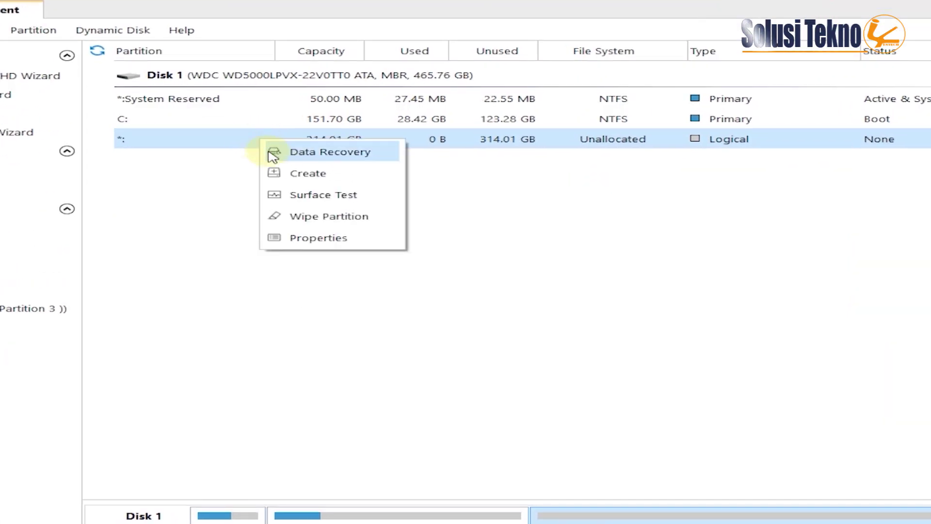
{"action": "left_click", "coordinate": [303, 175]}
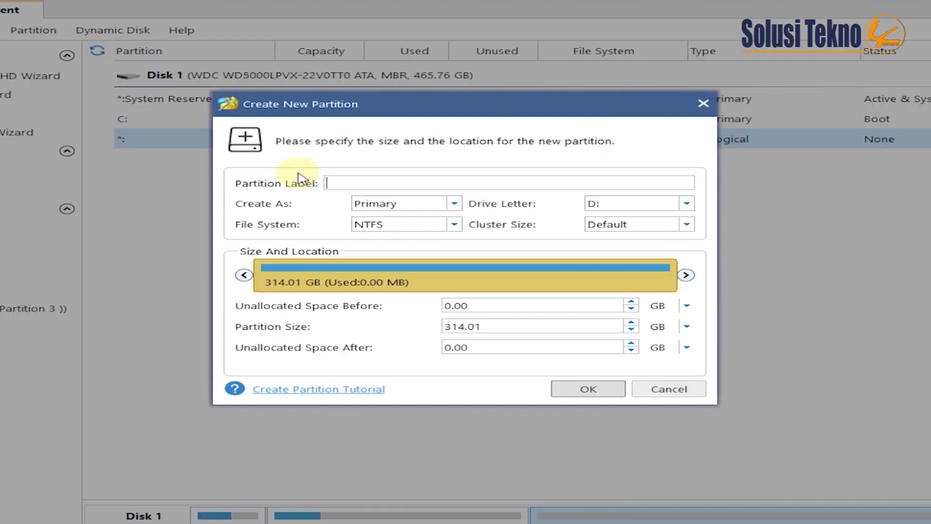
{"action": "left_click", "coordinate": [359, 184]}
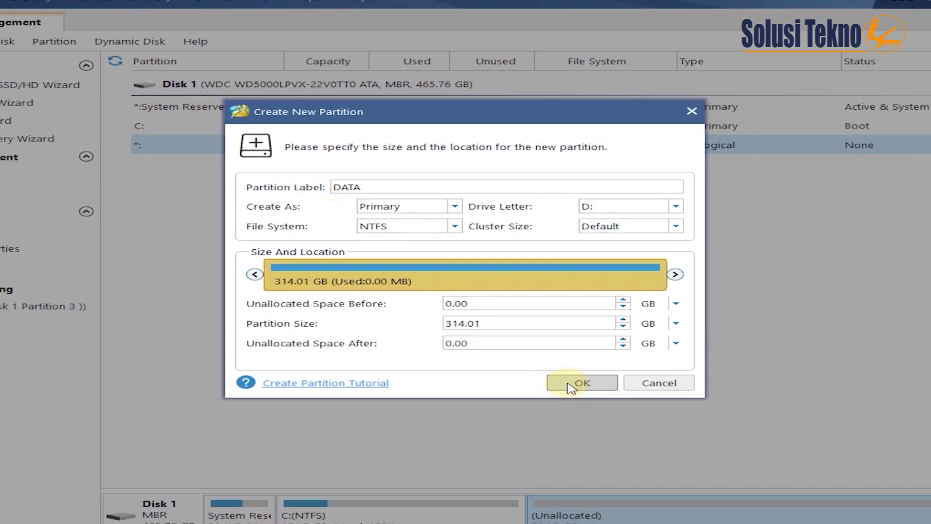
{"action": "left_click", "coordinate": [572, 385]}
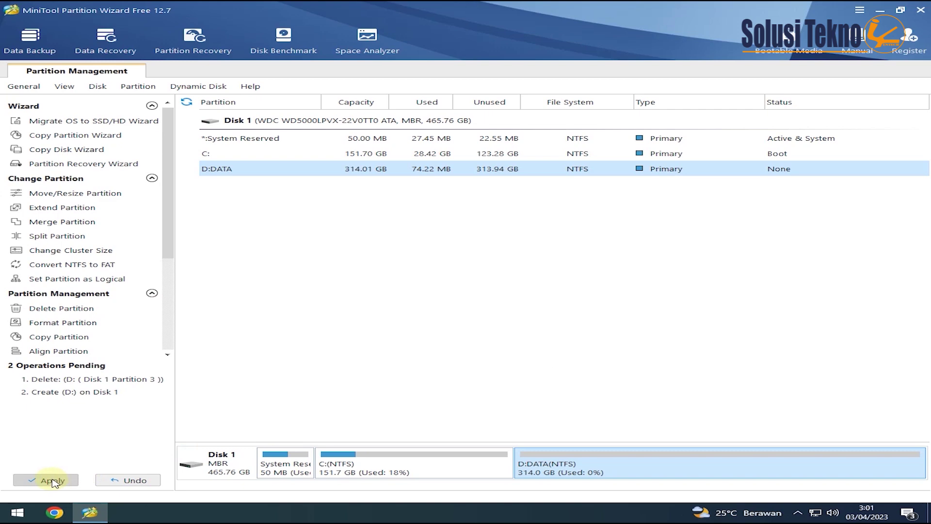
Apply the pending partition operations and switch to This PC in File Explorer to check the DATA (D:) drive.
{"action": "left_click", "coordinate": [52, 480]}
{"action": "left_click", "coordinate": [436, 282]}
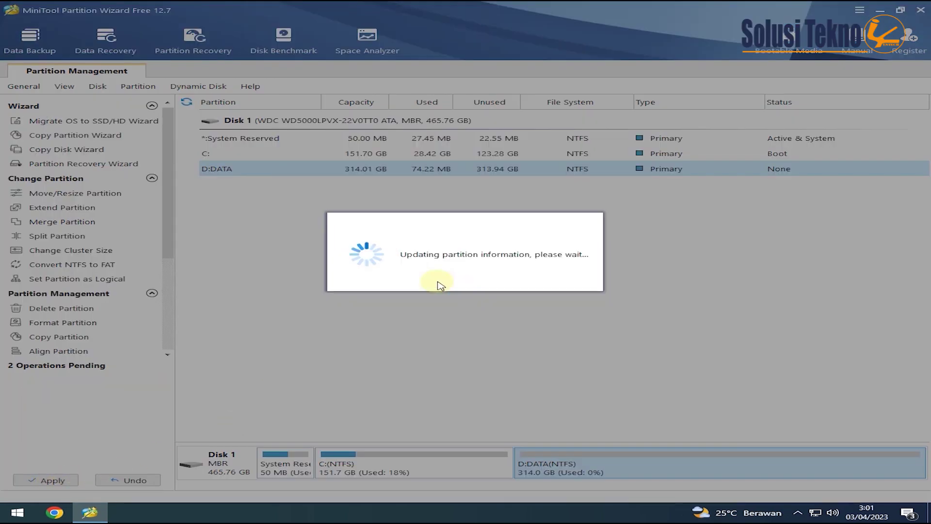
{"action": "left_click", "coordinate": [464, 275]}
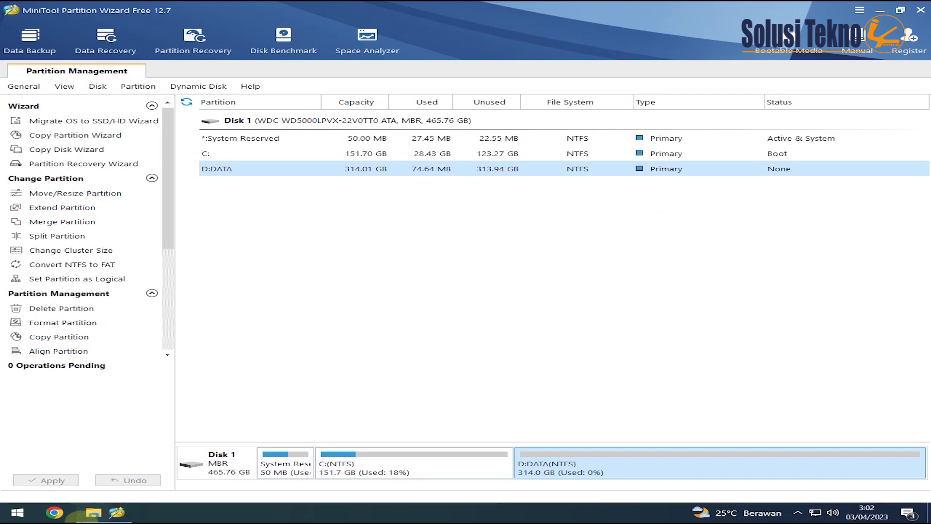
{"action": "left_click", "coordinate": [123, 513]}
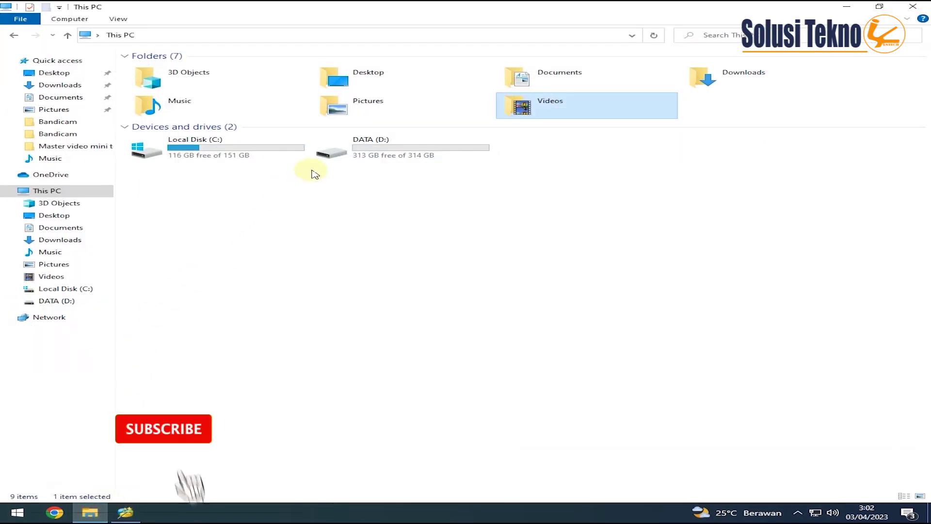
Switch to MiniTool Partition Wizard and try to start the OS migration wizard with option B, keeping the original hard disk.
{"action": "left_click", "coordinate": [125, 513]}
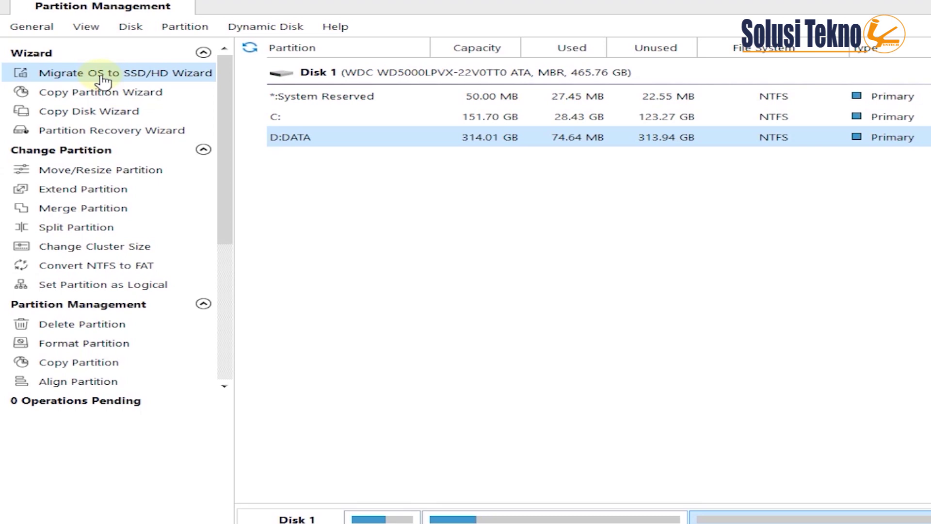
{"action": "left_click", "coordinate": [102, 80]}
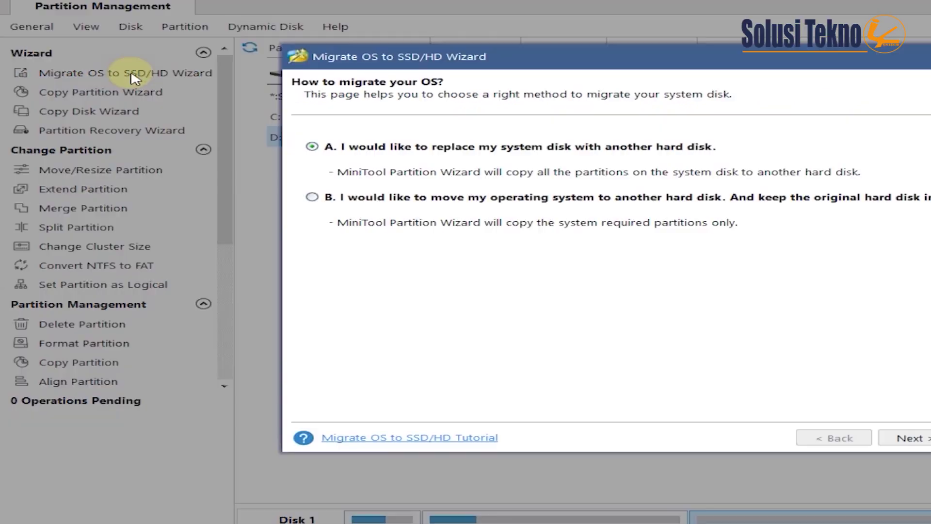
{"action": "left_click", "coordinate": [349, 197]}
{"action": "left_click", "coordinate": [909, 438]}
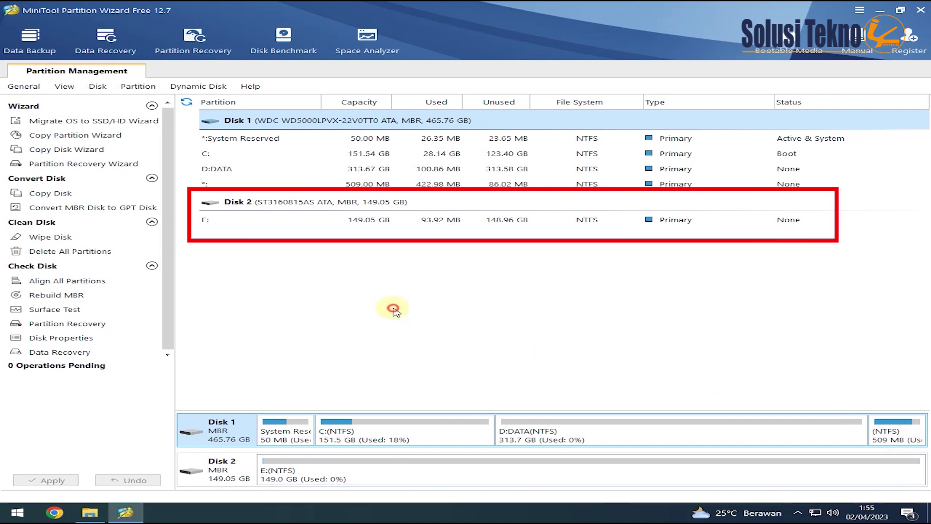
Set up an OS migration with option B to Disk 2 (ST3160815AS), accepting data loss and fitting the partitions to the entire disk.
{"action": "left_click", "coordinate": [75, 124]}
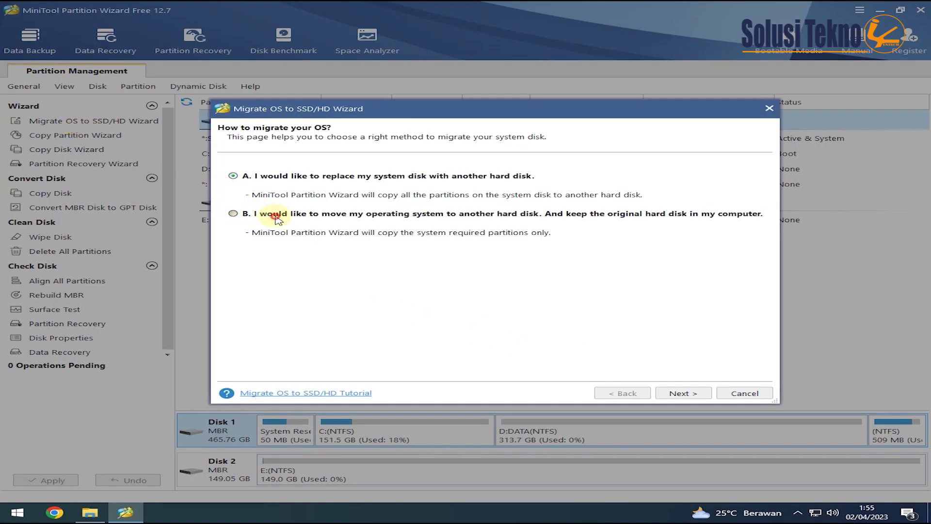
{"action": "left_click", "coordinate": [682, 395]}
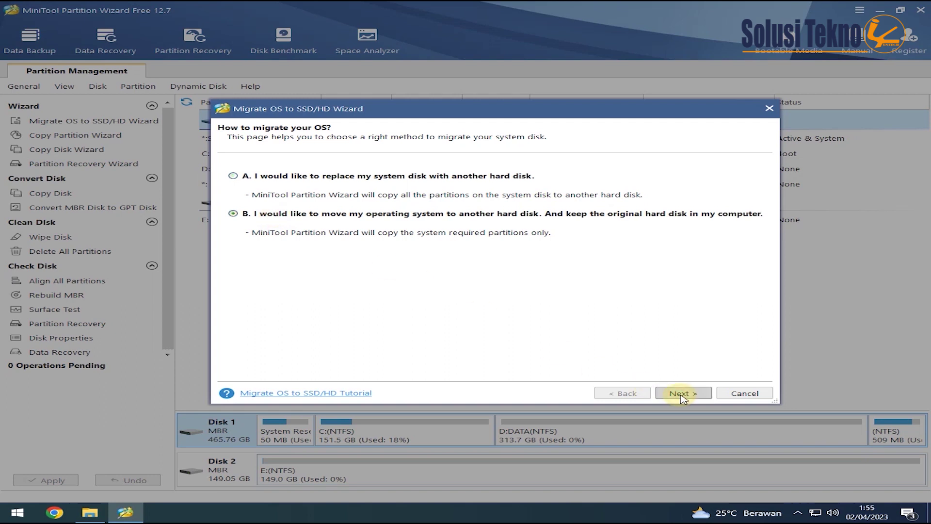
{"action": "left_click", "coordinate": [683, 395]}
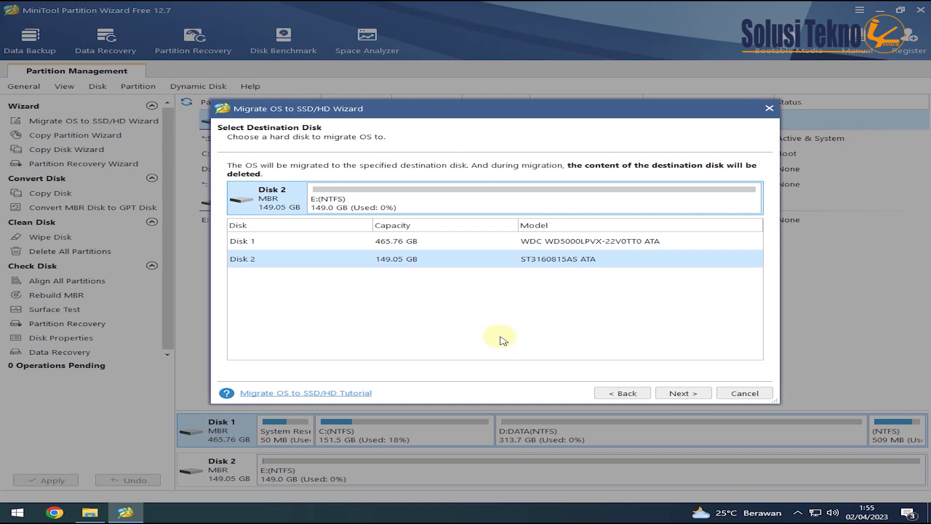
{"action": "left_click", "coordinate": [682, 394]}
{"action": "left_click", "coordinate": [462, 277]}
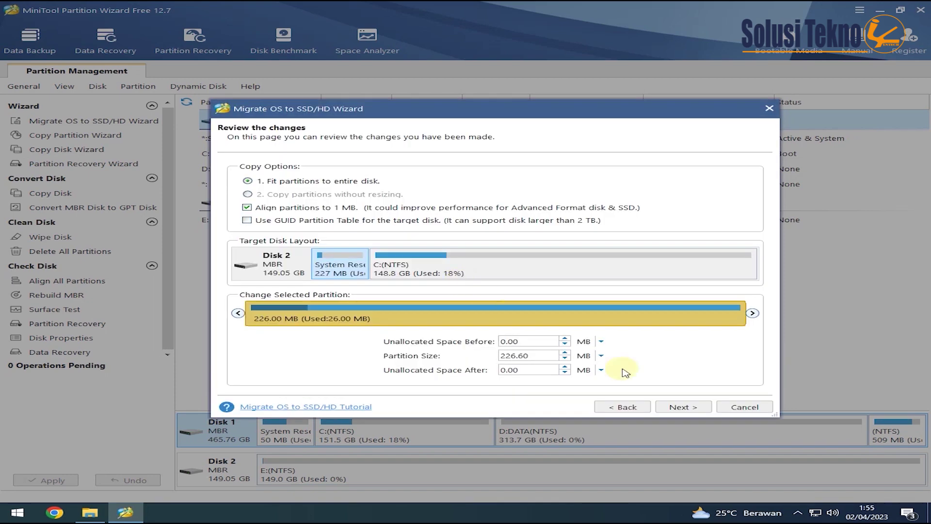
{"action": "left_click", "coordinate": [682, 409]}
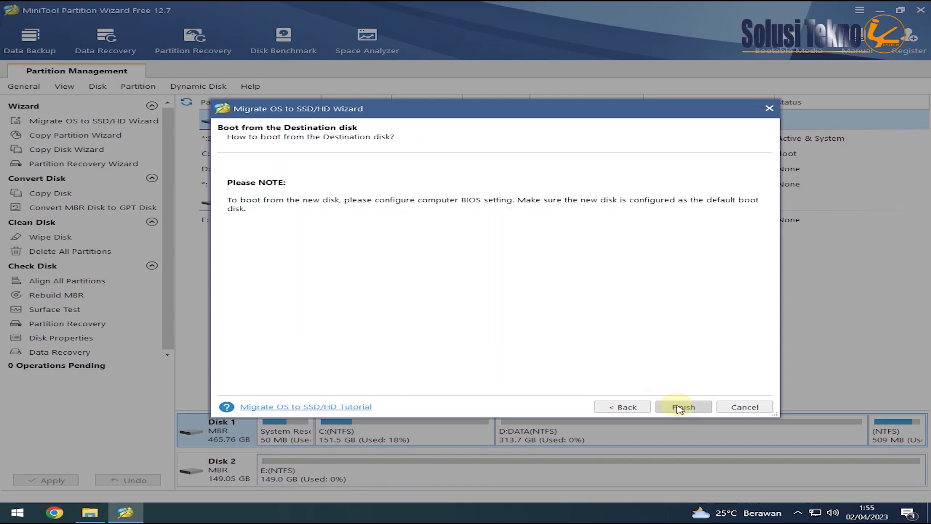
{"action": "left_click", "coordinate": [677, 407]}
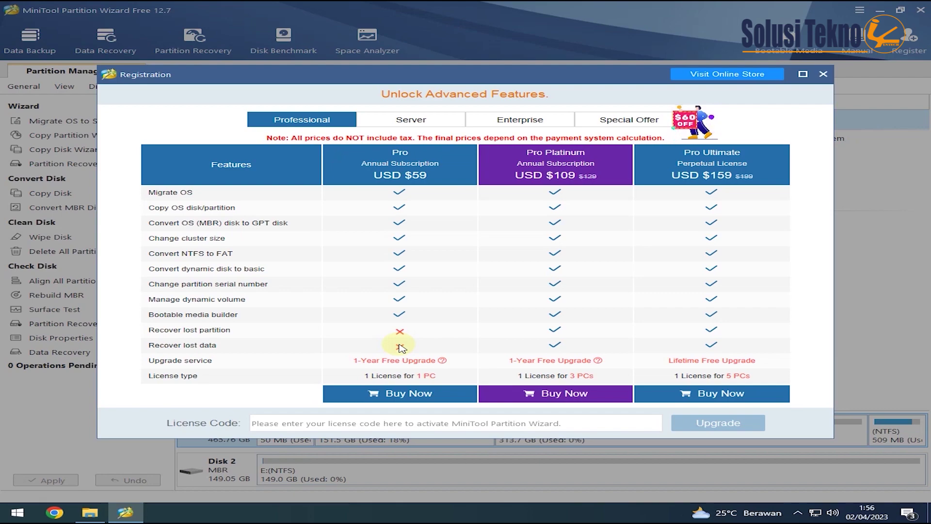
Open the online order page for the Pro annual subscription and check the total price in Indonesian Rupiah.
{"action": "left_click", "coordinate": [400, 393]}
{"action": "left_click", "coordinate": [713, 73]}
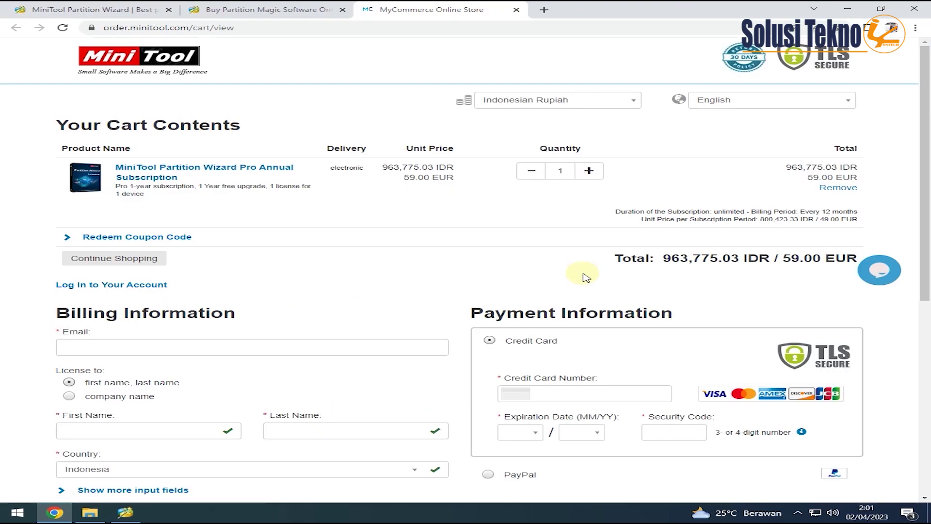
{"action": "left_click_drag", "start_coordinate": [665, 258], "coordinate": [766, 258]}
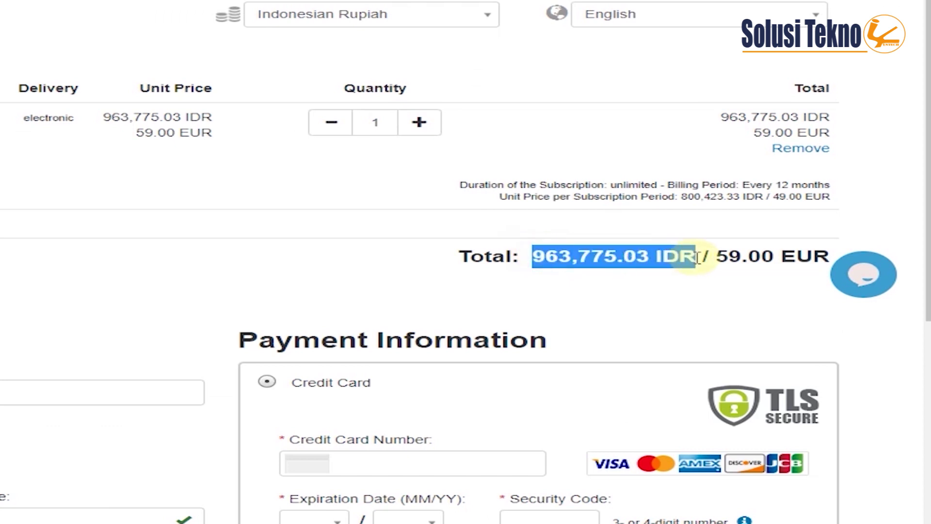
{"action": "left_click", "coordinate": [685, 295]}
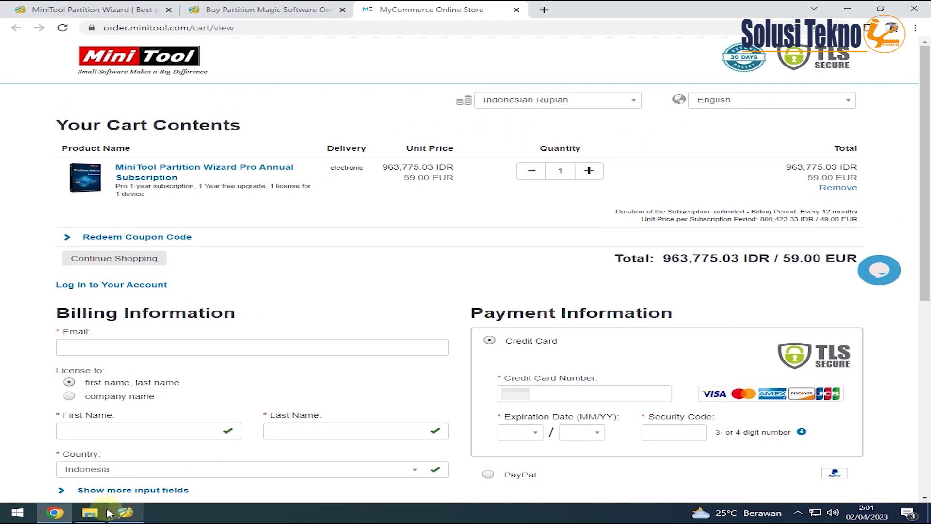
Return to MiniTool Partition Wizard, paste the license code into the registration form and submit the upgrade.
{"action": "left_click", "coordinate": [121, 514]}
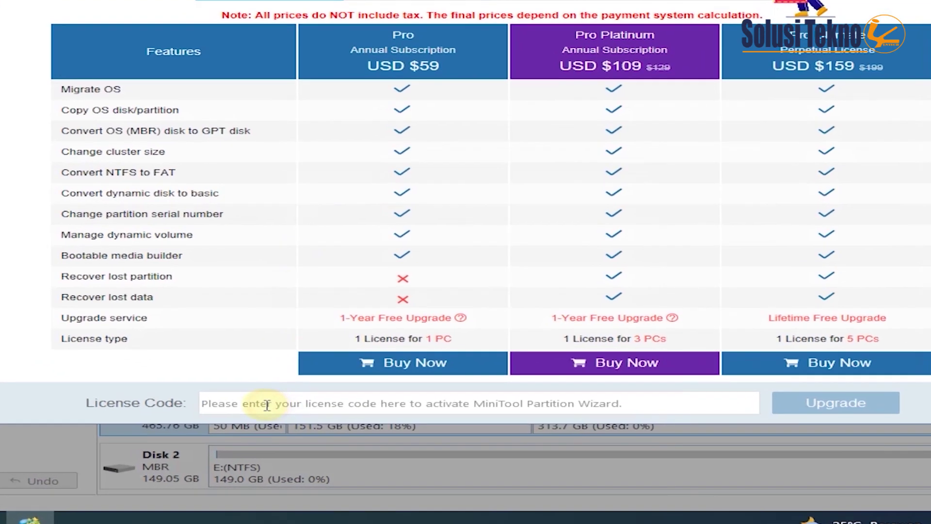
{"action": "right_click", "coordinate": [267, 403]}
{"action": "left_click", "coordinate": [305, 349]}
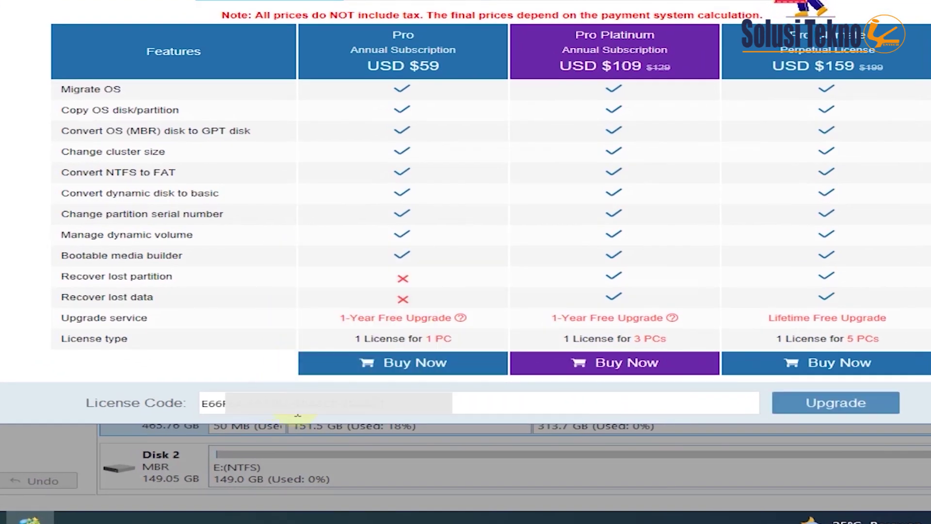
{"action": "left_click", "coordinate": [797, 412]}
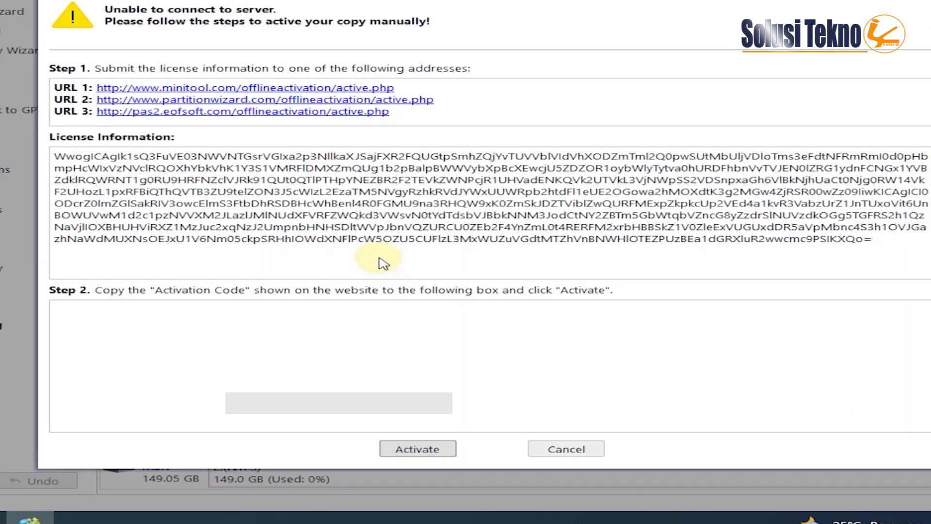
Open the minitool.com offline activation page and copy the license information from the Offline Activation dialog.
{"action": "left_click", "coordinate": [356, 90]}
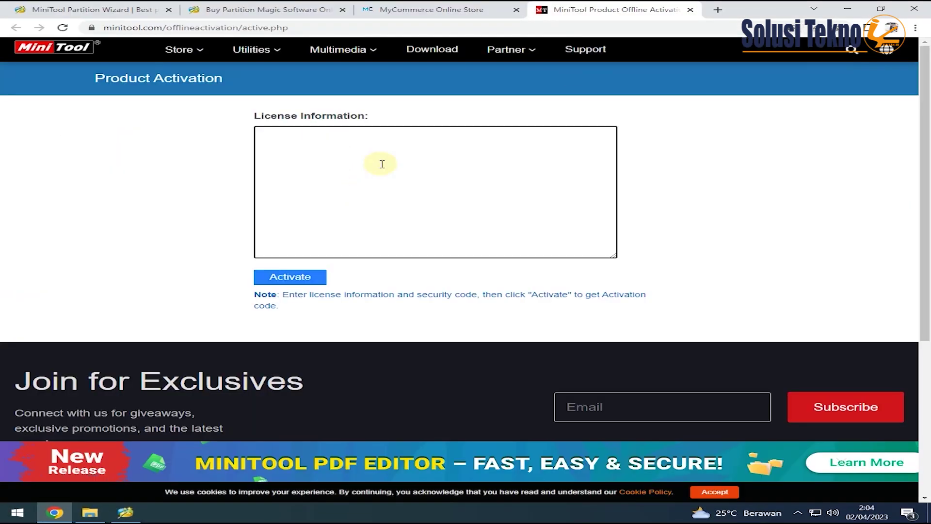
{"action": "left_click", "coordinate": [125, 512]}
{"action": "left_click_drag", "start_coordinate": [749, 303], "coordinate": [142, 239]}
{"action": "right_click", "coordinate": [211, 266]}
{"action": "left_click", "coordinate": [254, 283]}
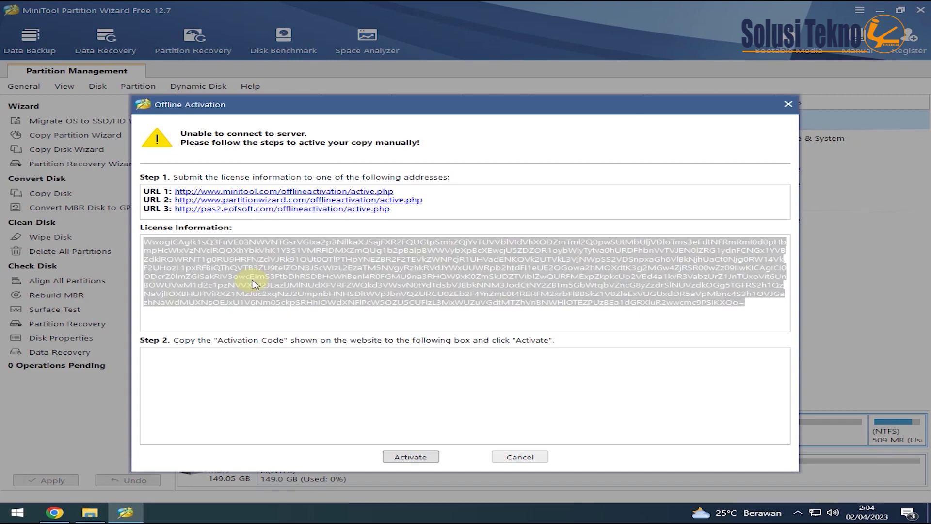
Paste the license information into the Product Activation page in Chrome and request the activation code.
{"action": "left_click", "coordinate": [66, 514]}
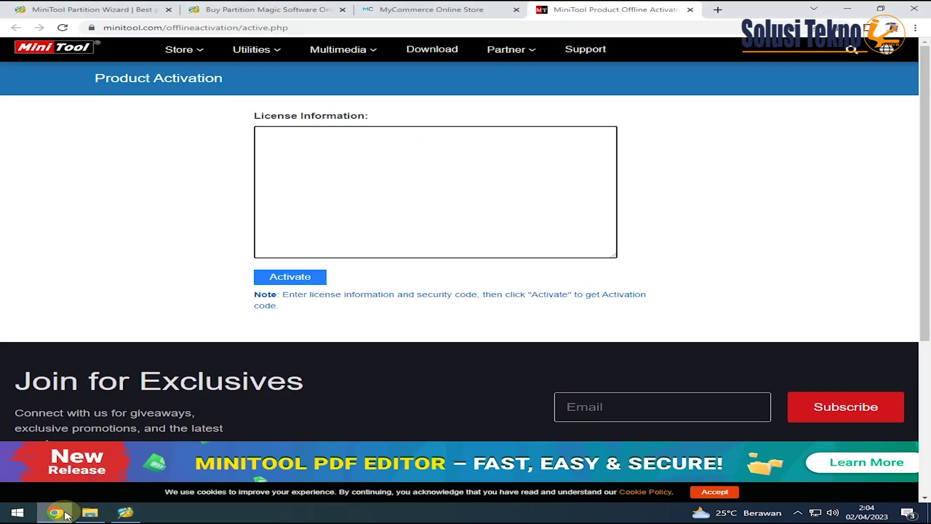
{"action": "right_click", "coordinate": [325, 152]}
{"action": "left_click", "coordinate": [364, 231]}
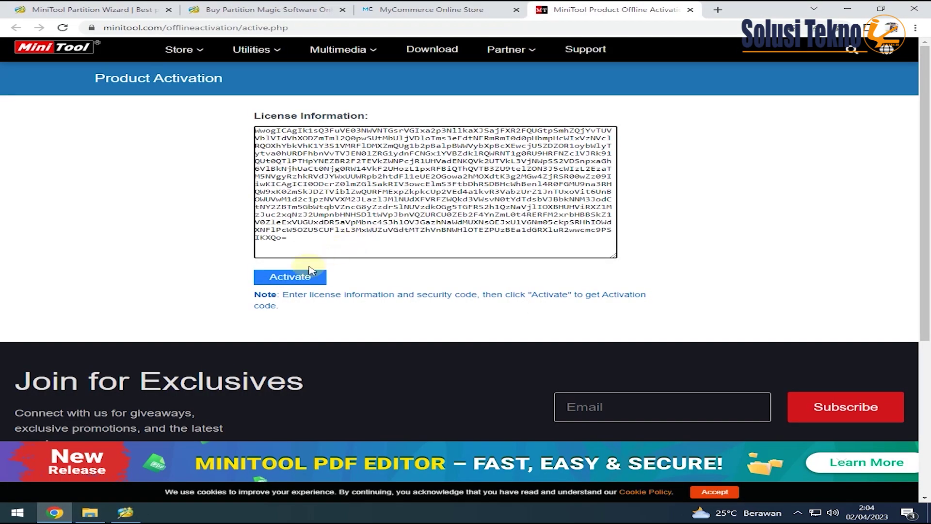
{"action": "left_click", "coordinate": [293, 284]}
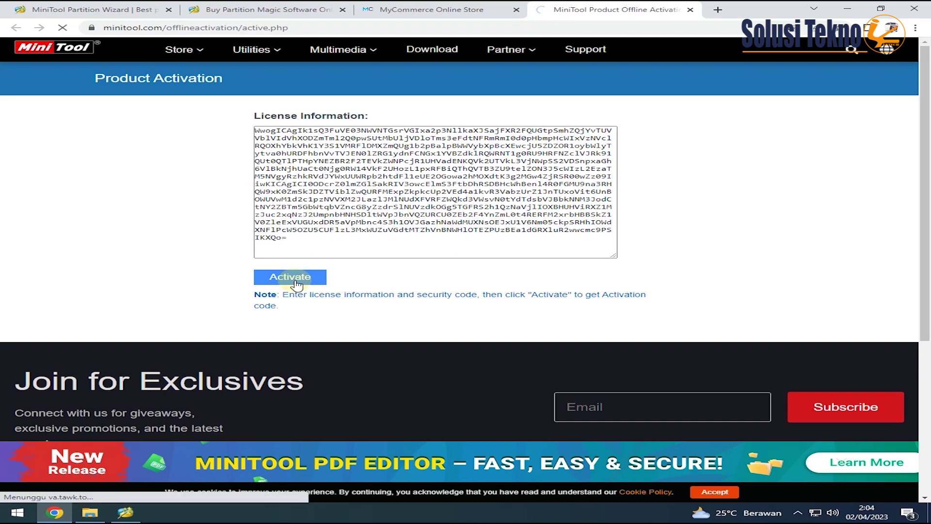
Copy the activation code from the website, paste it into MiniTool's Offline Activation dialog and activate the program.
{"action": "scroll", "coordinate": [297, 284], "scroll_direction": "down", "scroll_amount": 1}
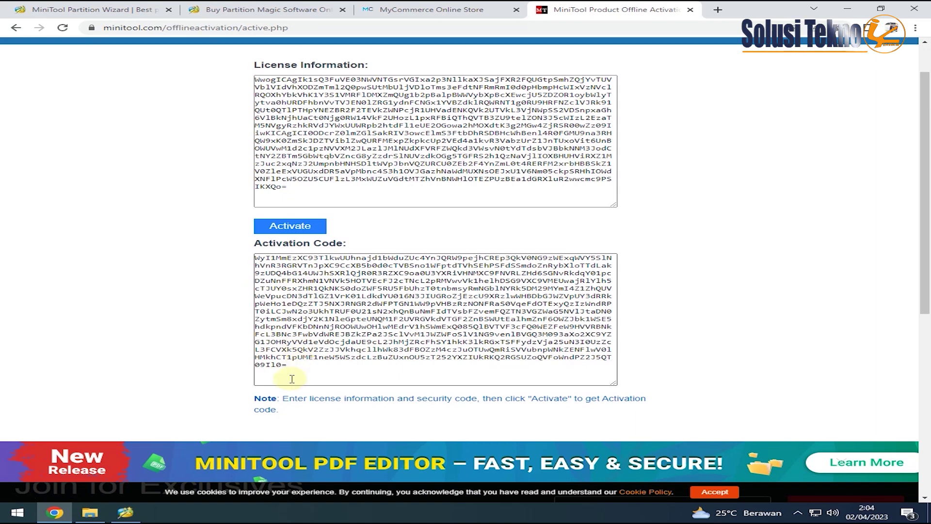
{"action": "left_click_drag", "start_coordinate": [292, 378], "coordinate": [222, 250]}
{"action": "right_click", "coordinate": [348, 283]}
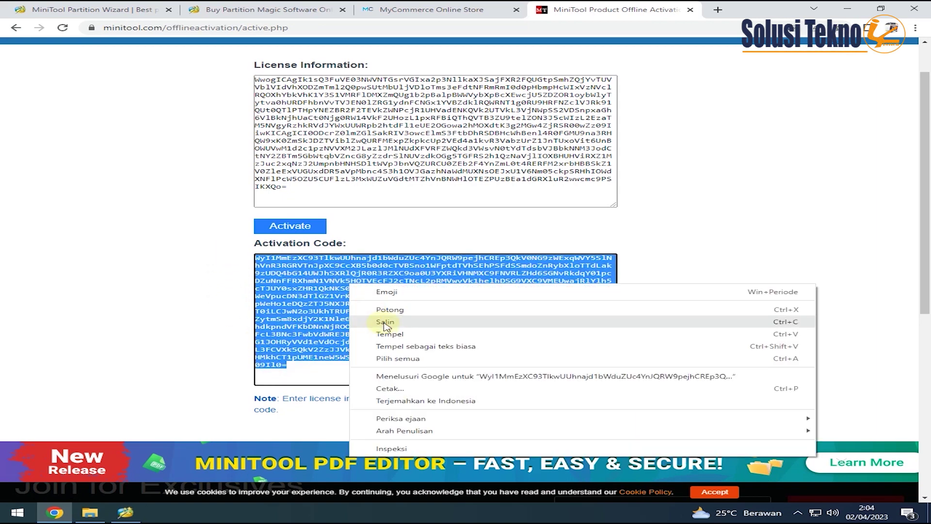
{"action": "left_click", "coordinate": [385, 322]}
{"action": "left_click", "coordinate": [125, 513]}
{"action": "right_click", "coordinate": [185, 367]}
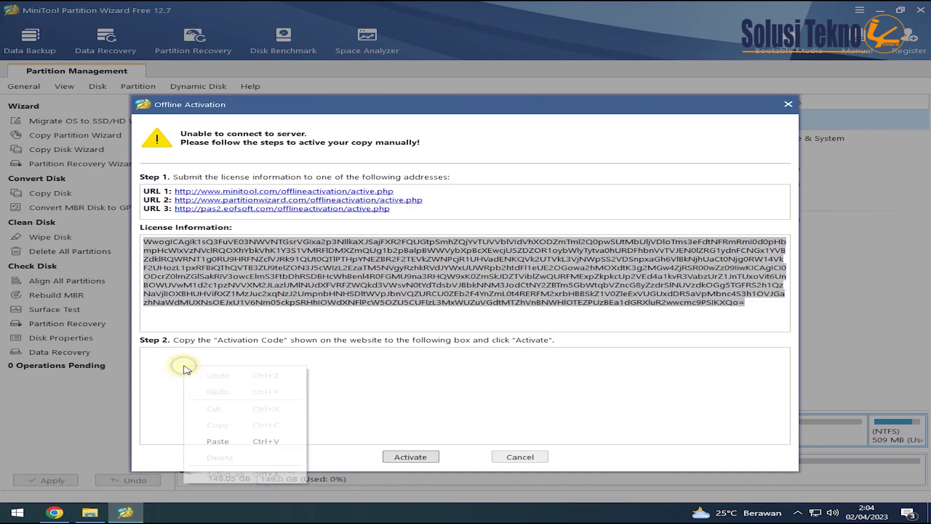
{"action": "left_click", "coordinate": [209, 442]}
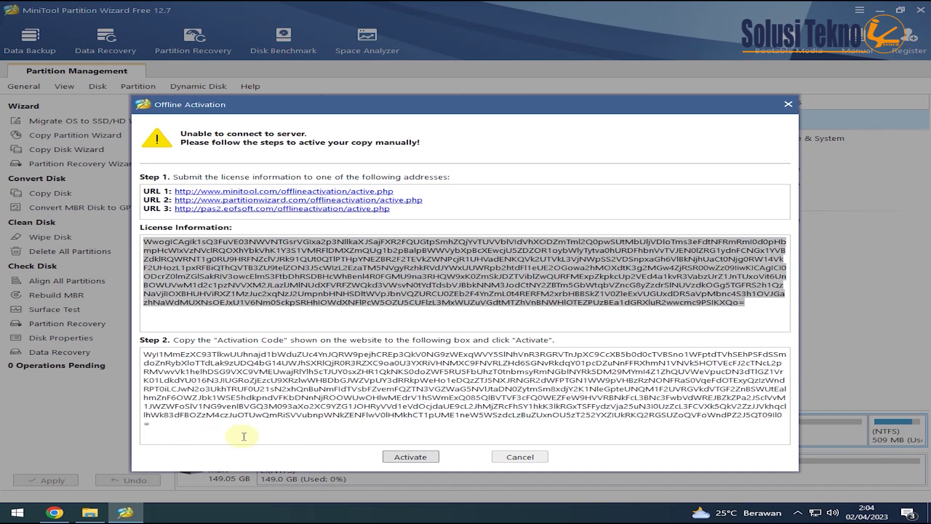
{"action": "left_click", "coordinate": [410, 457]}
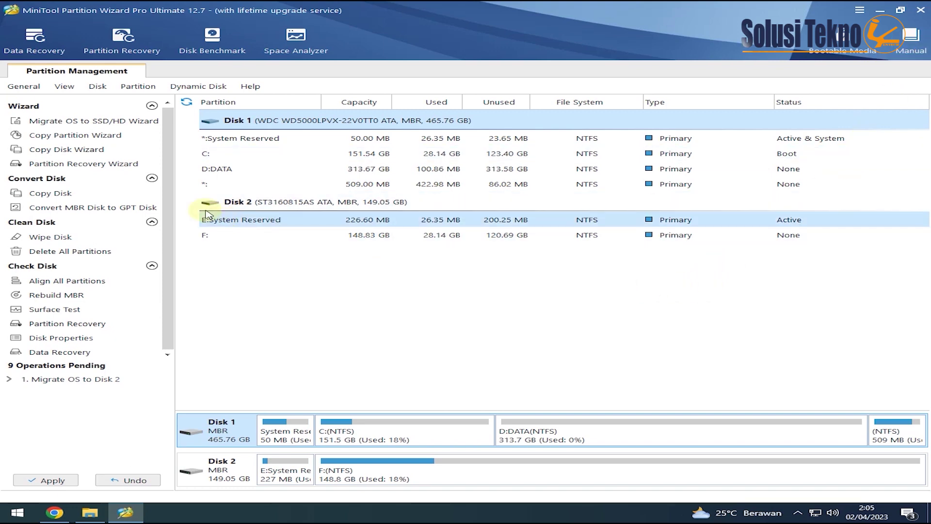
Run the Migrate OS to SSD/HD Wizard again with option B and Disk 2 as destination, confirming the disk wipe and default layout.
{"action": "left_click", "coordinate": [70, 122]}
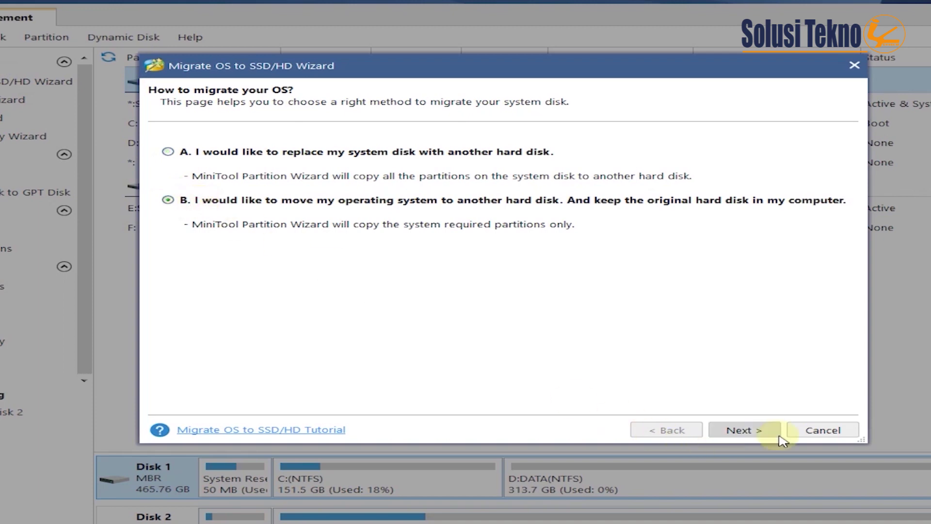
{"action": "left_click", "coordinate": [767, 434]}
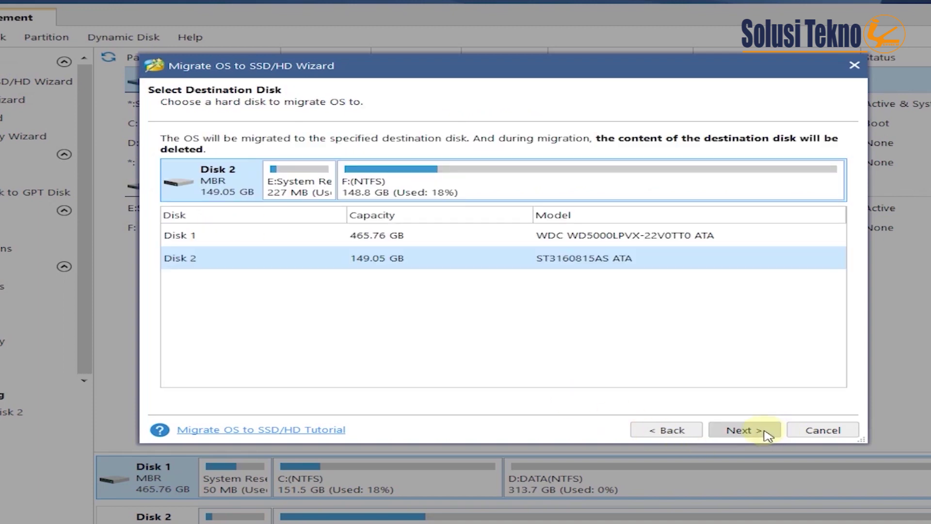
{"action": "left_click", "coordinate": [768, 435]}
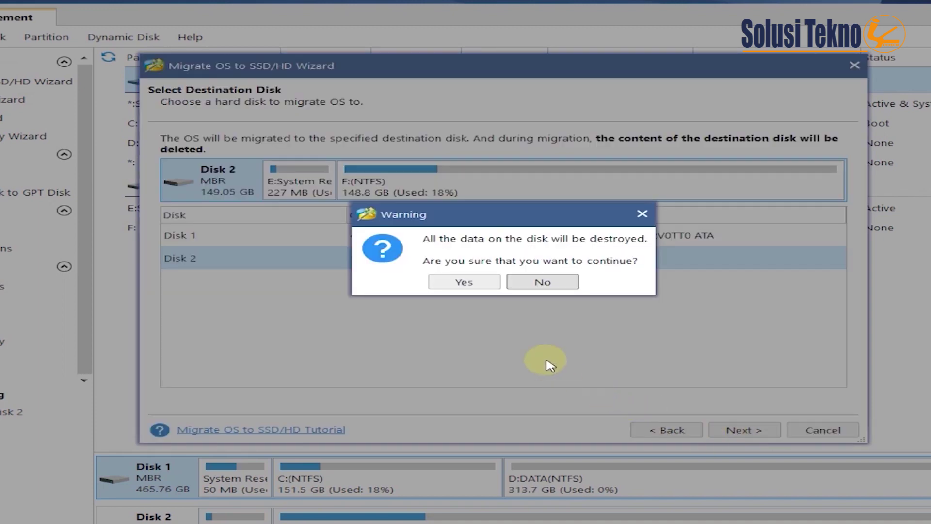
{"action": "left_click", "coordinate": [443, 284]}
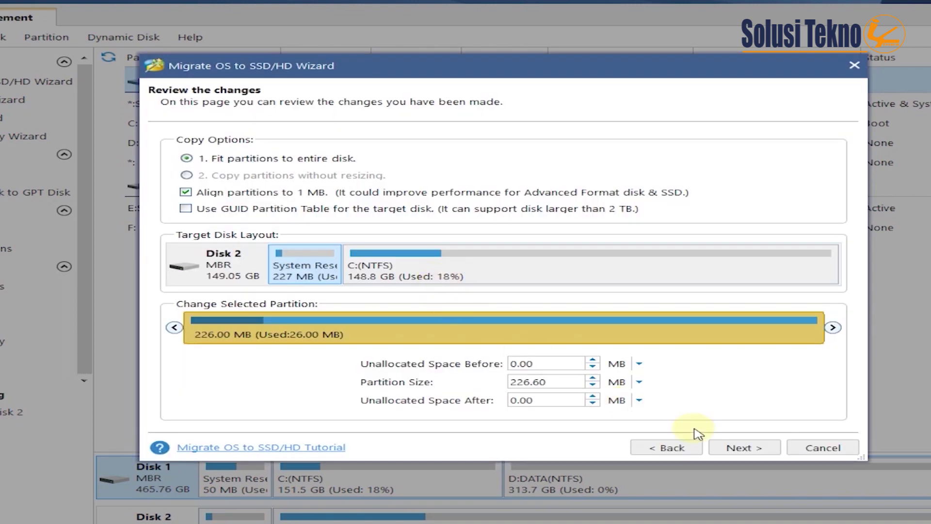
{"action": "left_click", "coordinate": [740, 444]}
{"action": "left_click", "coordinate": [742, 446]}
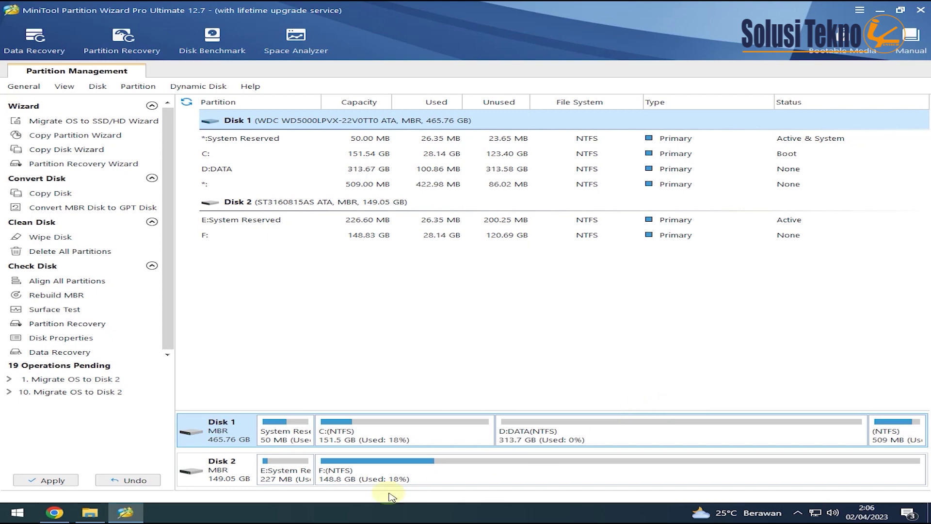
Apply the pending OS migration operations to Disk 2 and close the completion message.
{"action": "left_click", "coordinate": [51, 480]}
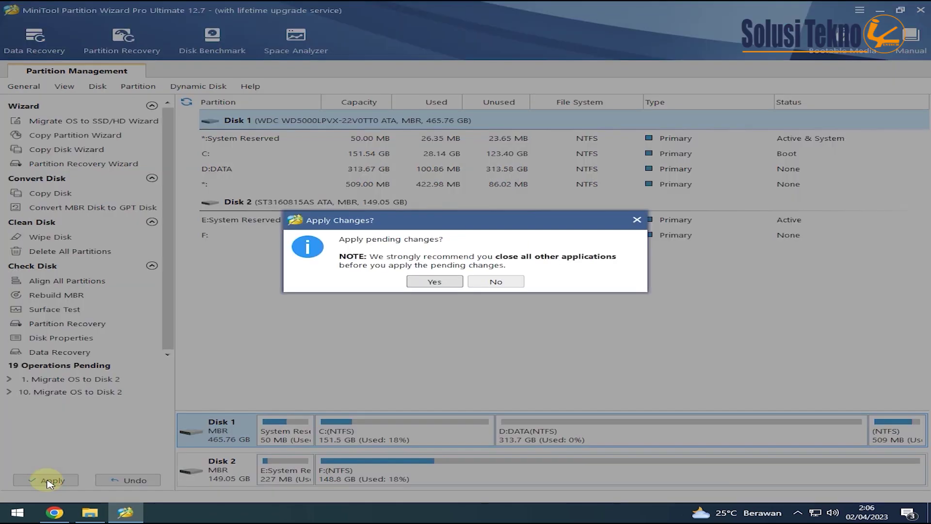
{"action": "left_click", "coordinate": [439, 282]}
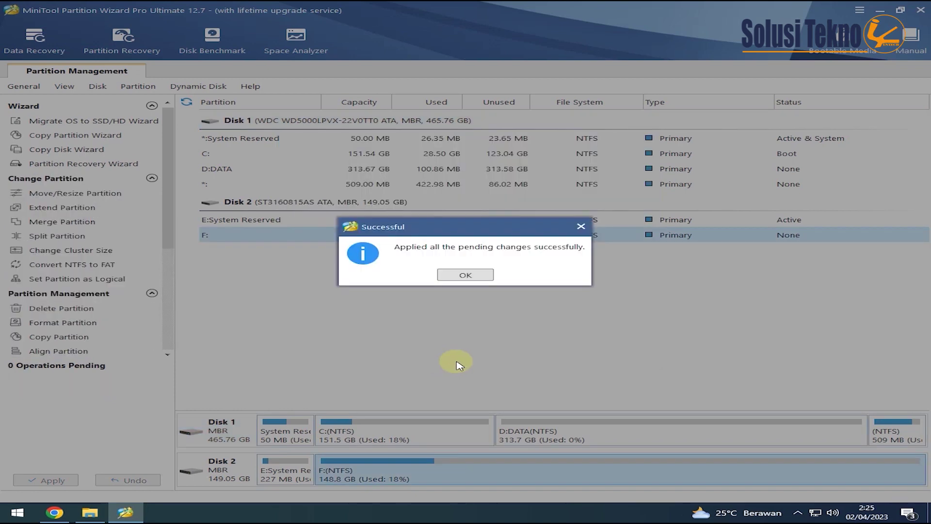
{"action": "left_click", "coordinate": [464, 275]}
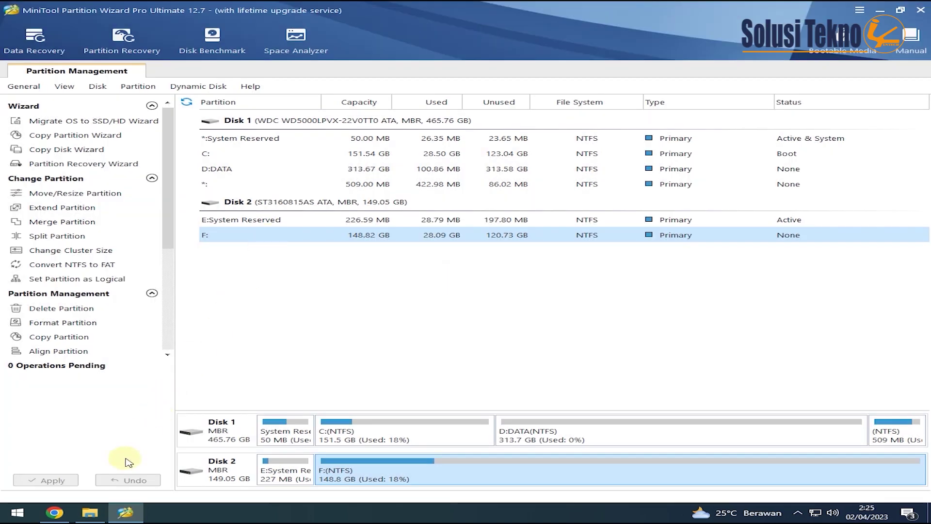
In File Explorer, examine the migrated folders on Local Disk (F:) and its capacity in a new This PC window.
{"action": "left_click", "coordinate": [89, 513]}
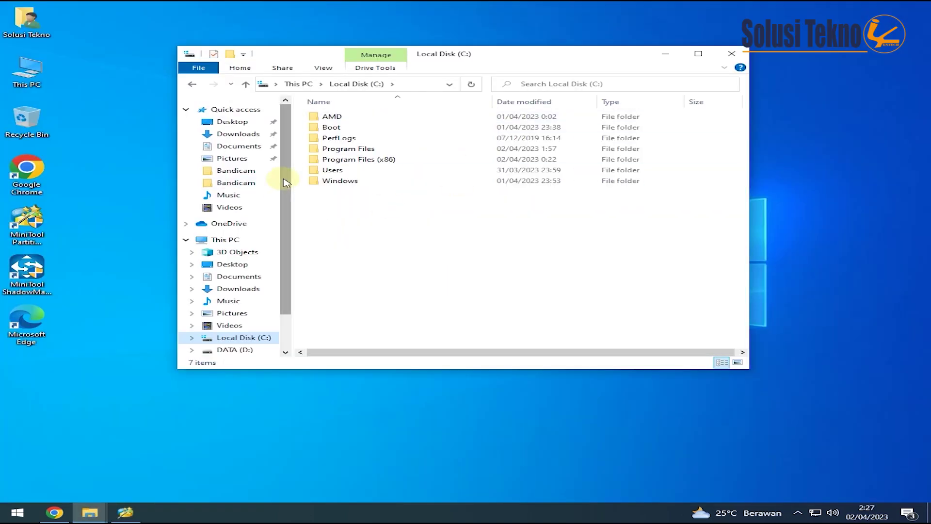
{"action": "scroll", "coordinate": [285, 230], "scroll_direction": "down", "scroll_amount": 1}
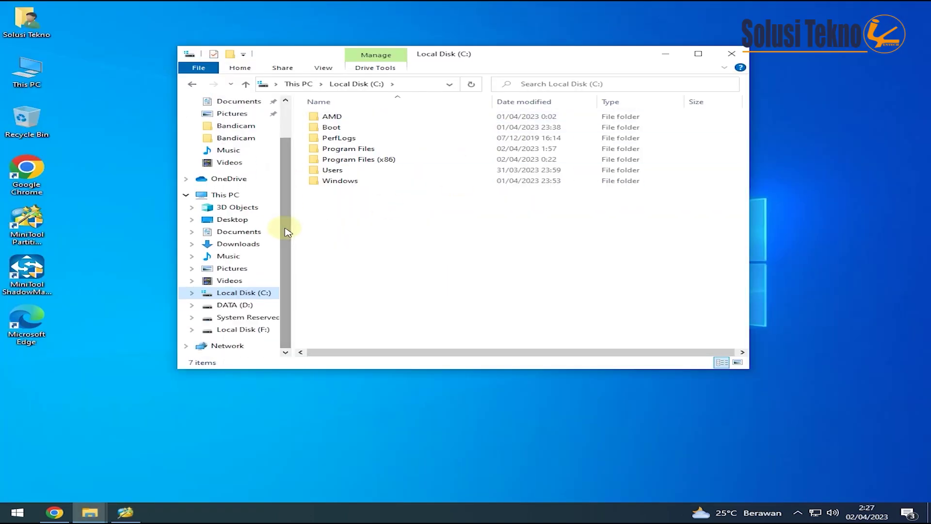
{"action": "left_click", "coordinate": [243, 330]}
{"action": "right_click", "coordinate": [80, 504]}
{"action": "left_click", "coordinate": [225, 467]}
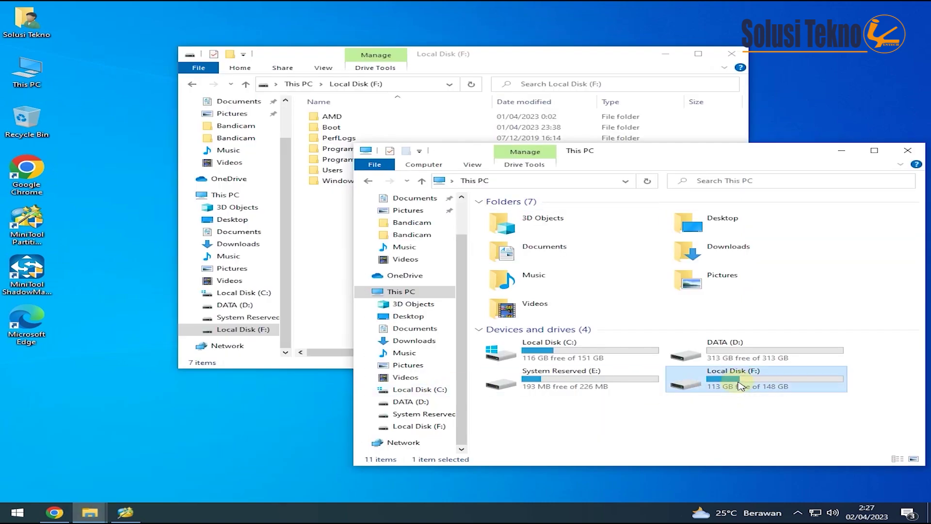